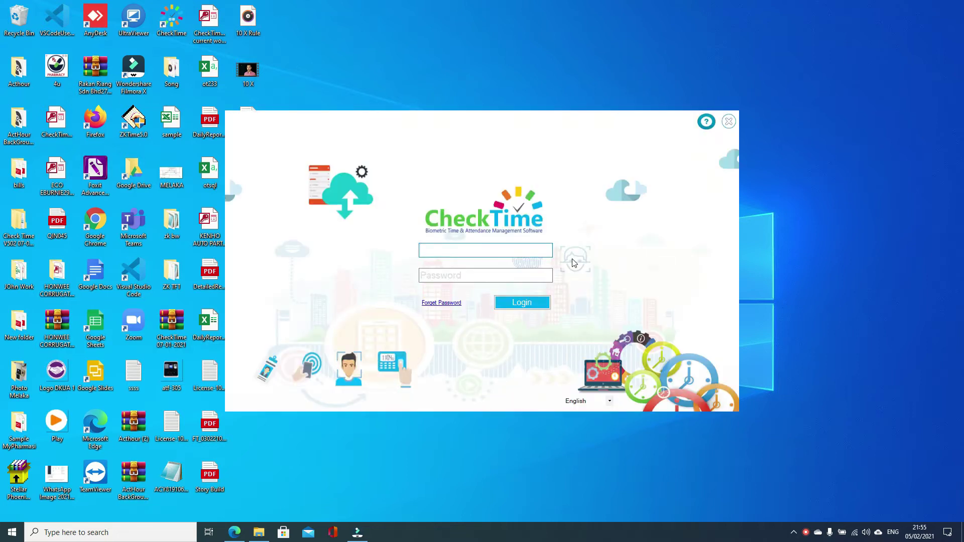
Log in with the username admin and the account password.
{"action": "key", "text": "Tab"}
{"action": "type", "text": "**"}
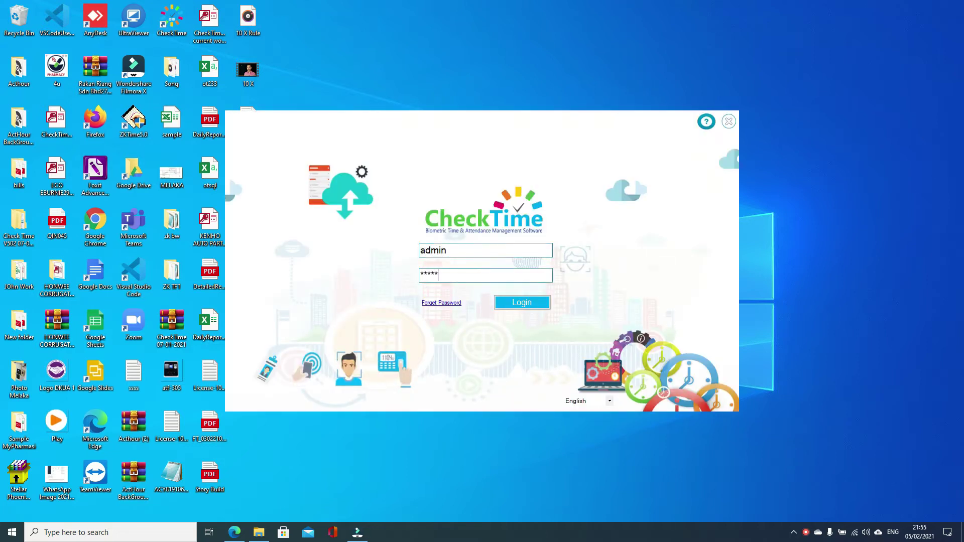
{"action": "type", "text": "***"}
{"action": "key", "text": "Return"}
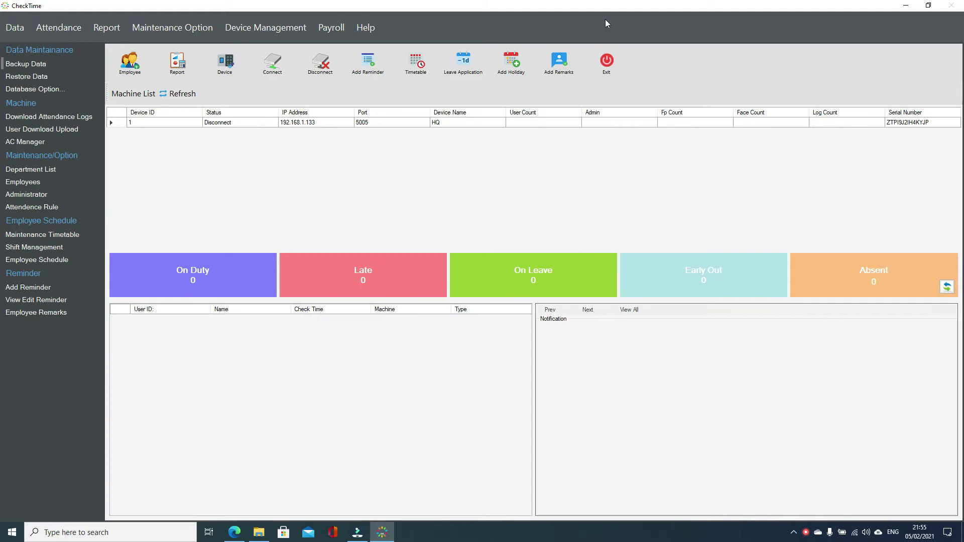
Delete all employees of the HQ department from the employee list and reload the department.
{"action": "left_click", "coordinate": [125, 71]}
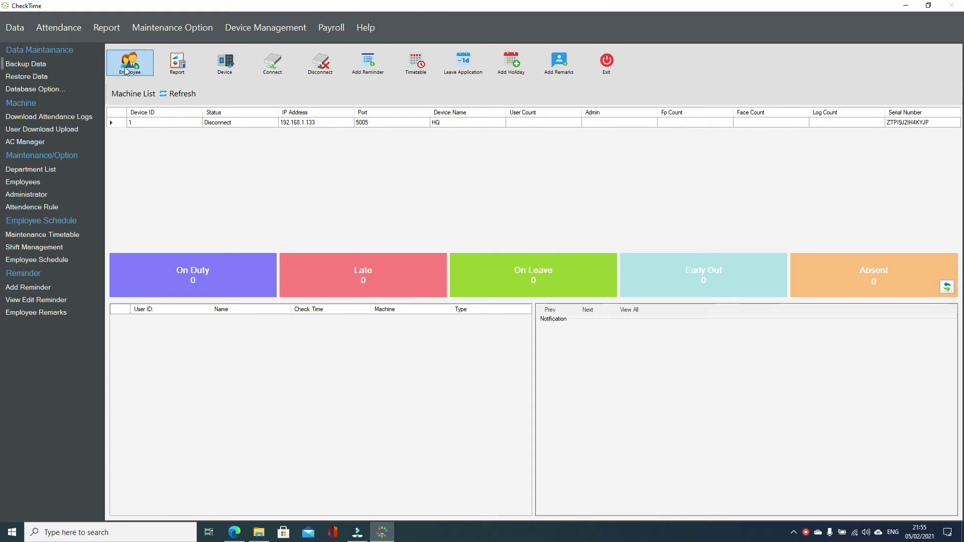
{"action": "left_click", "coordinate": [252, 184]}
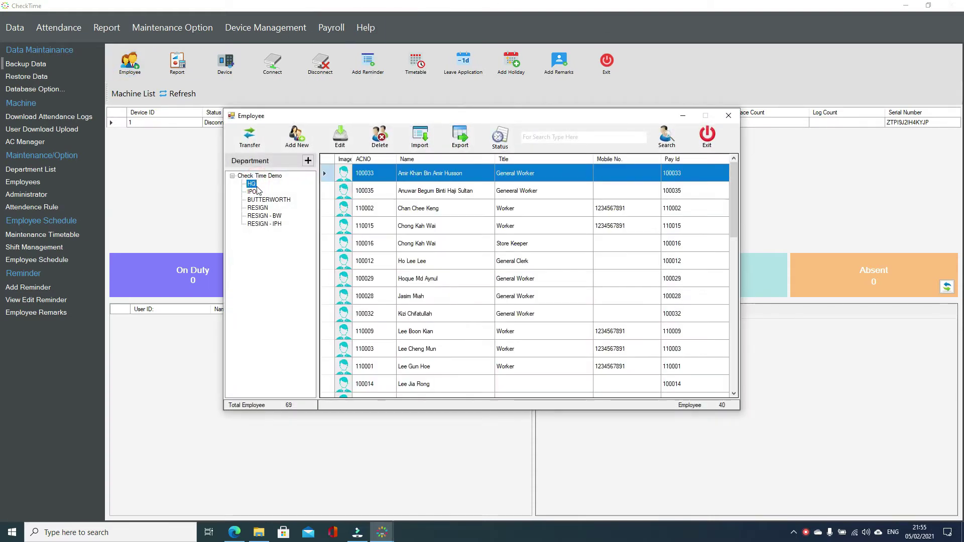
{"action": "left_click_drag", "start_coordinate": [330, 180], "coordinate": [343, 422]}
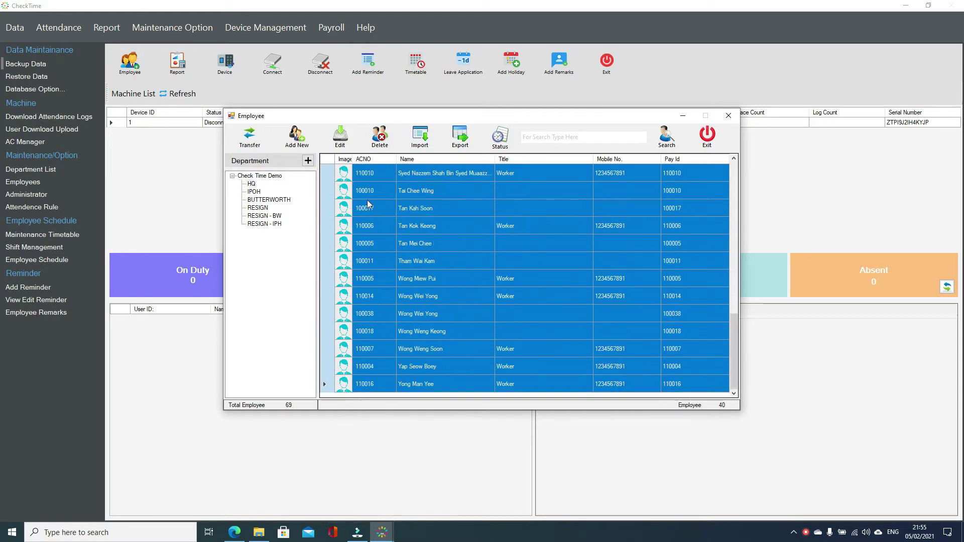
{"action": "left_click", "coordinate": [380, 137]}
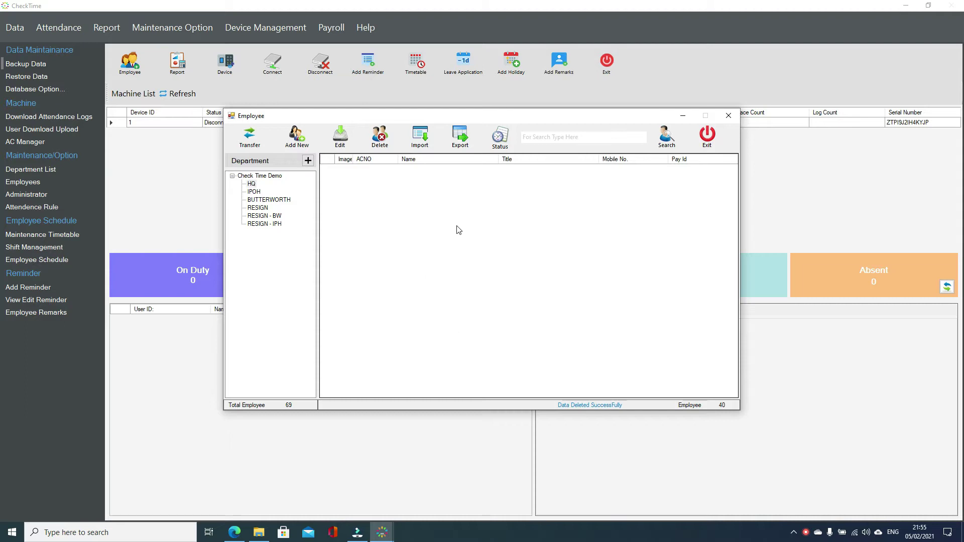
{"action": "left_click", "coordinate": [252, 183]}
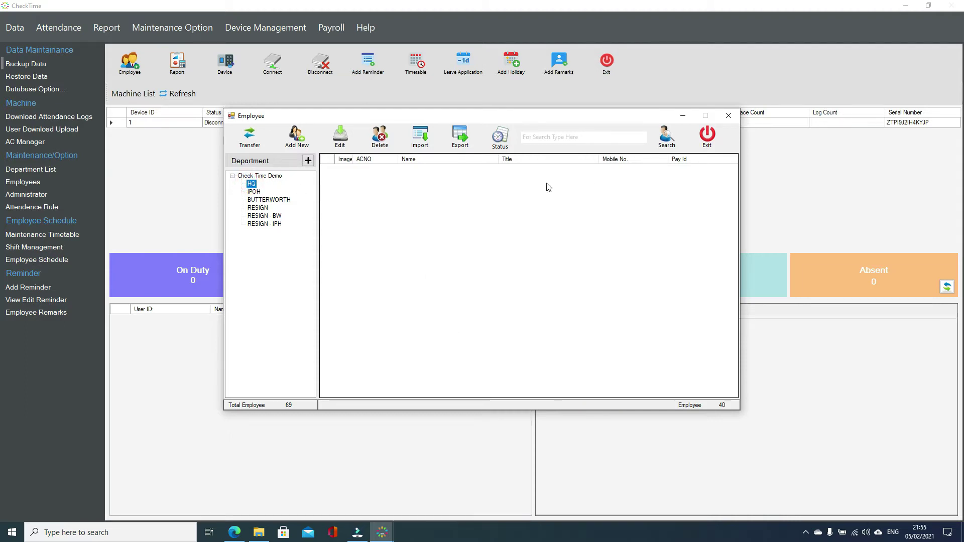
{"action": "left_click", "coordinate": [253, 187]}
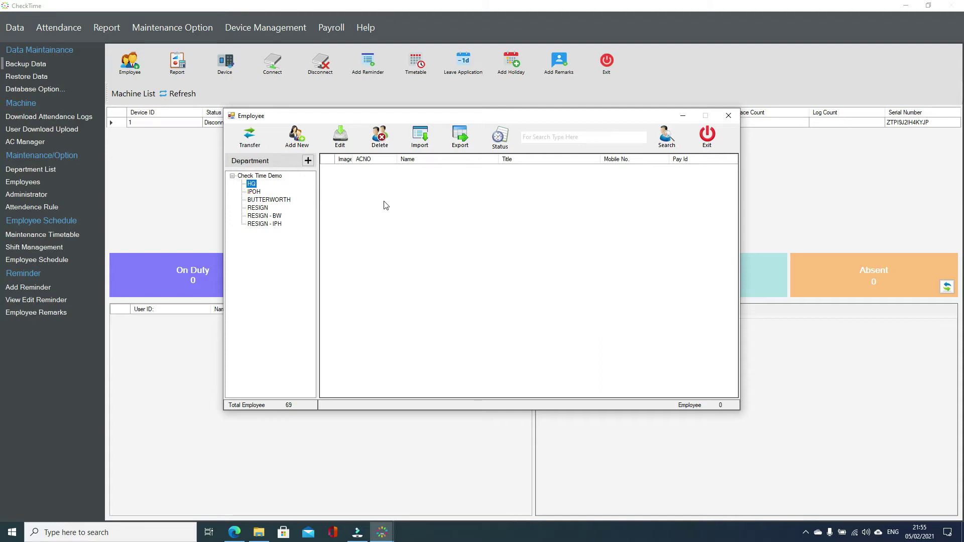
Download the sample employee import file to the Desktop as Emp List, and close the import and employee windows.
{"action": "left_click", "coordinate": [423, 146]}
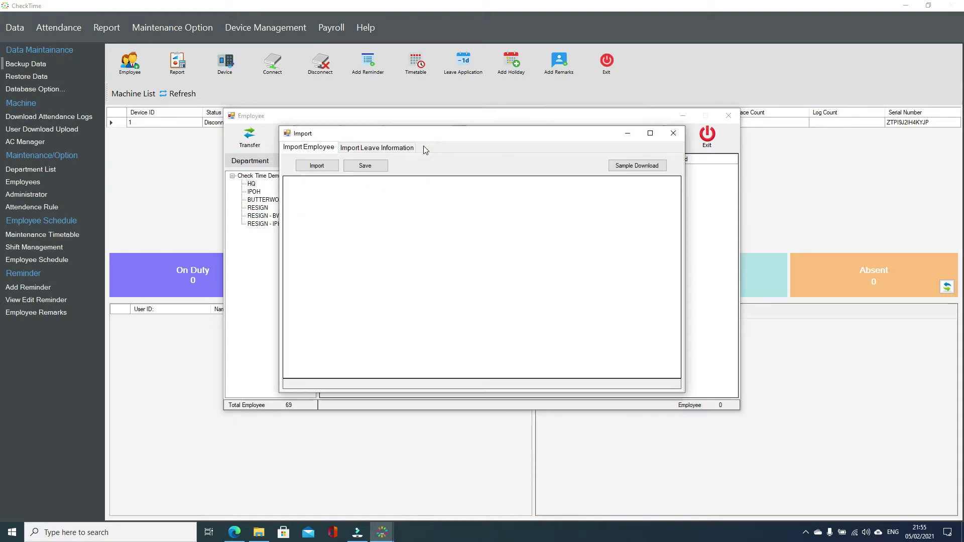
{"action": "left_click", "coordinate": [625, 169]}
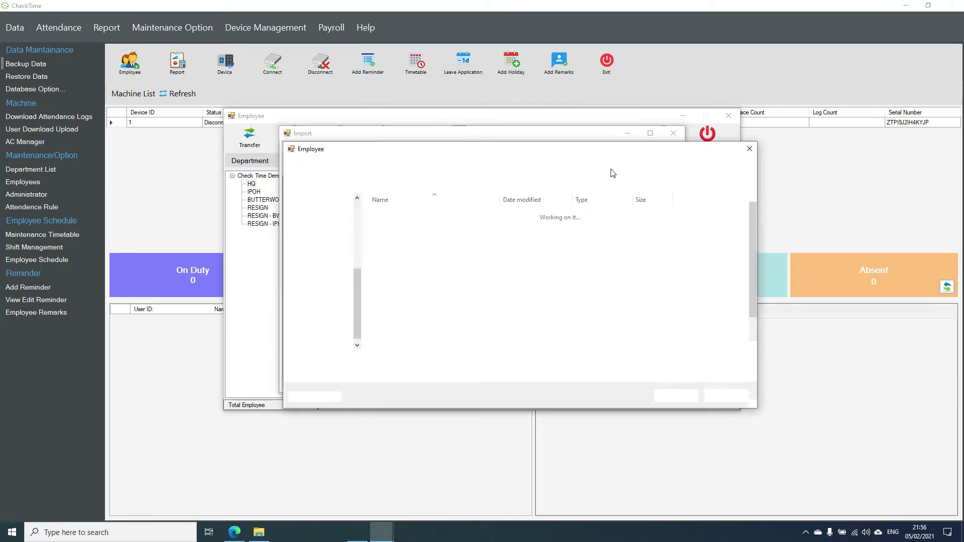
{"action": "left_click", "coordinate": [321, 227]}
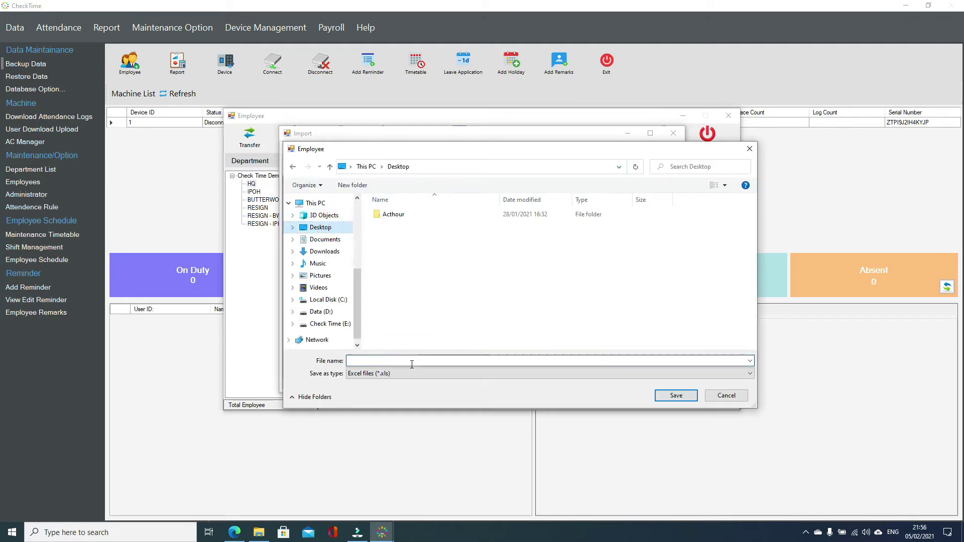
{"action": "type", "text": "Emp List"}
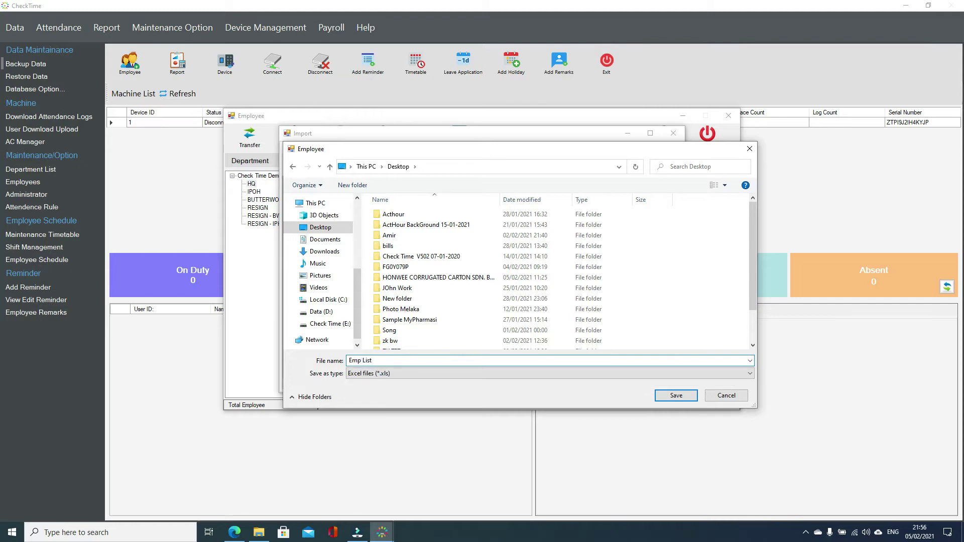
{"action": "left_click", "coordinate": [678, 398]}
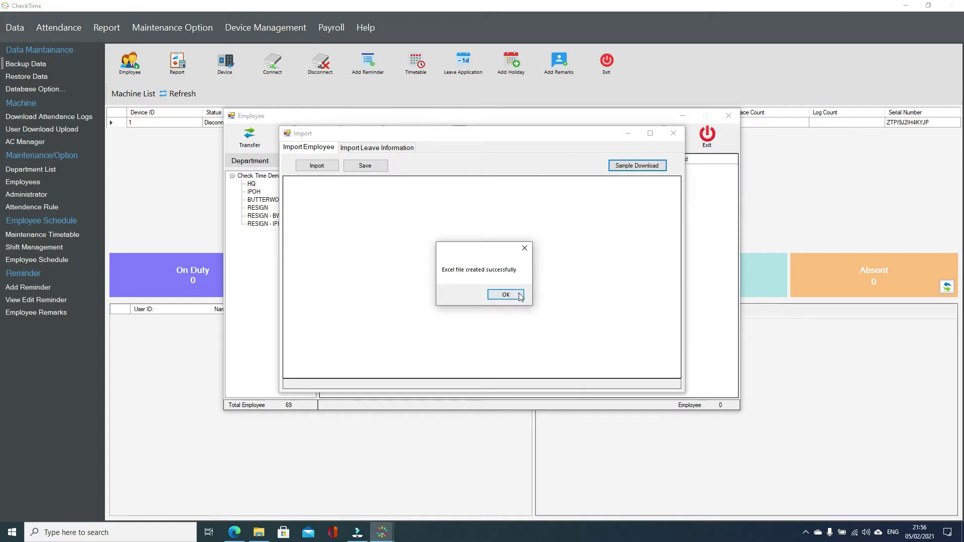
{"action": "left_click", "coordinate": [520, 296]}
{"action": "left_click", "coordinate": [673, 134]}
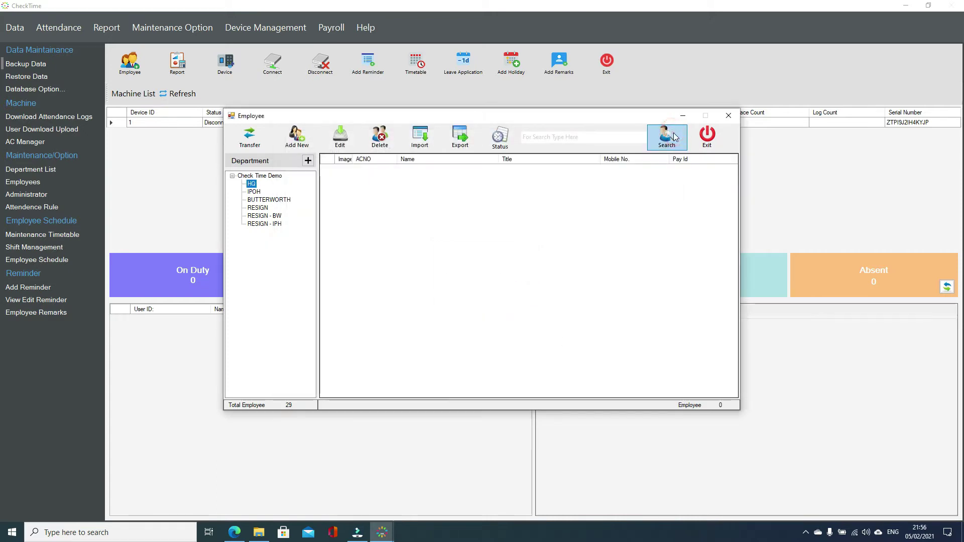
{"action": "left_click", "coordinate": [707, 135]}
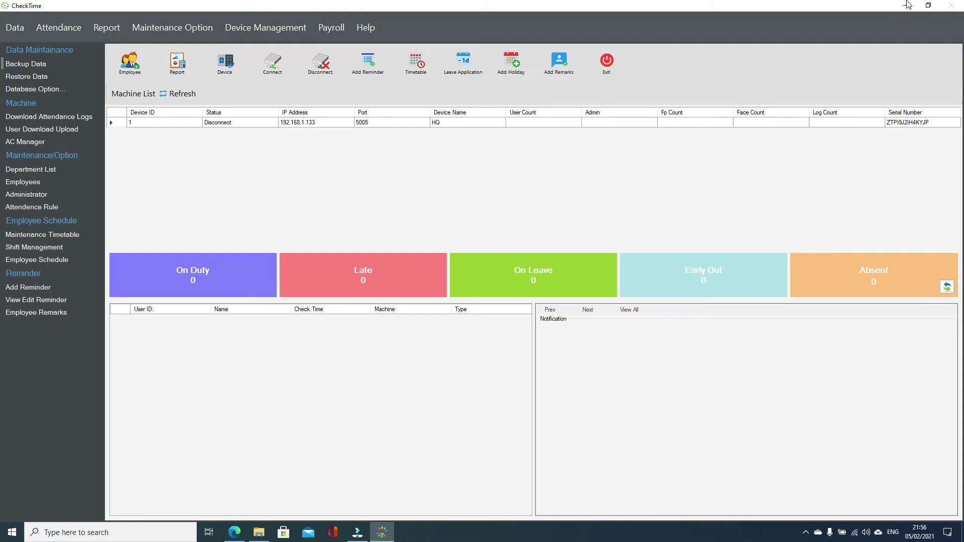
Open the Emp List file from the desktop in Excel, accepting the file format mismatch.
{"action": "left_click", "coordinate": [908, 5]}
{"action": "left_click_drag", "start_coordinate": [362, 463], "coordinate": [249, 439]}
{"action": "key", "text": "Return"}
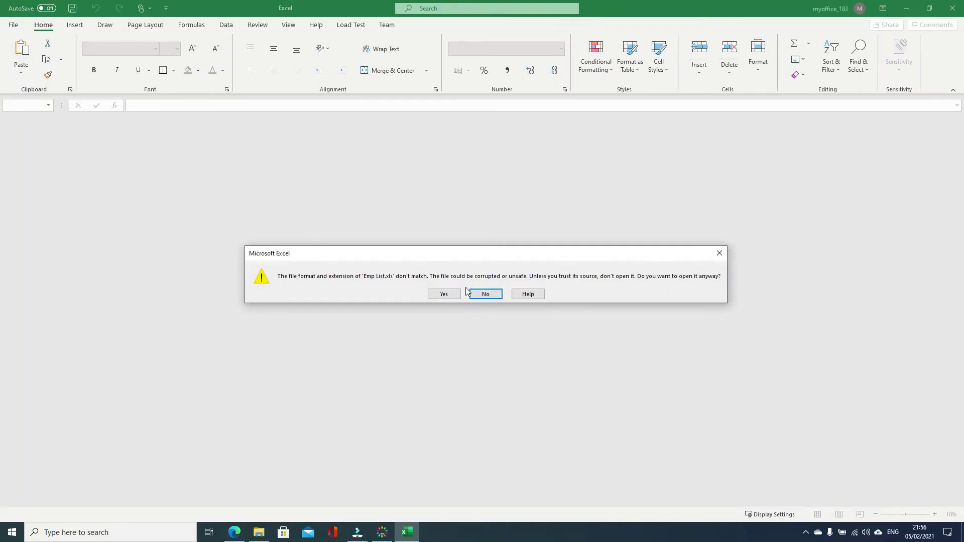
{"action": "left_click", "coordinate": [443, 294]}
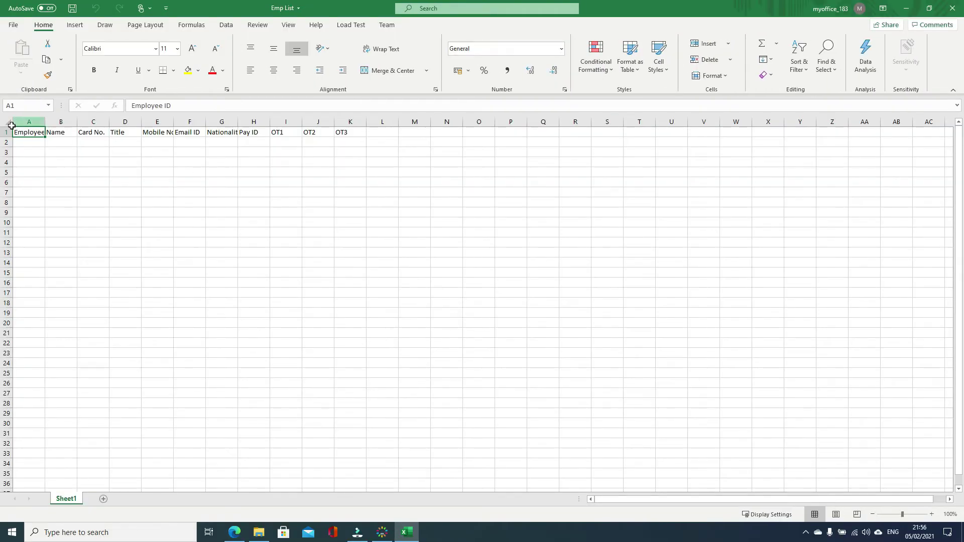
Fit all column widths of the blank Emp List template to their headings.
{"action": "left_click", "coordinate": [8, 122]}
{"action": "double_click", "coordinate": [45, 122]}
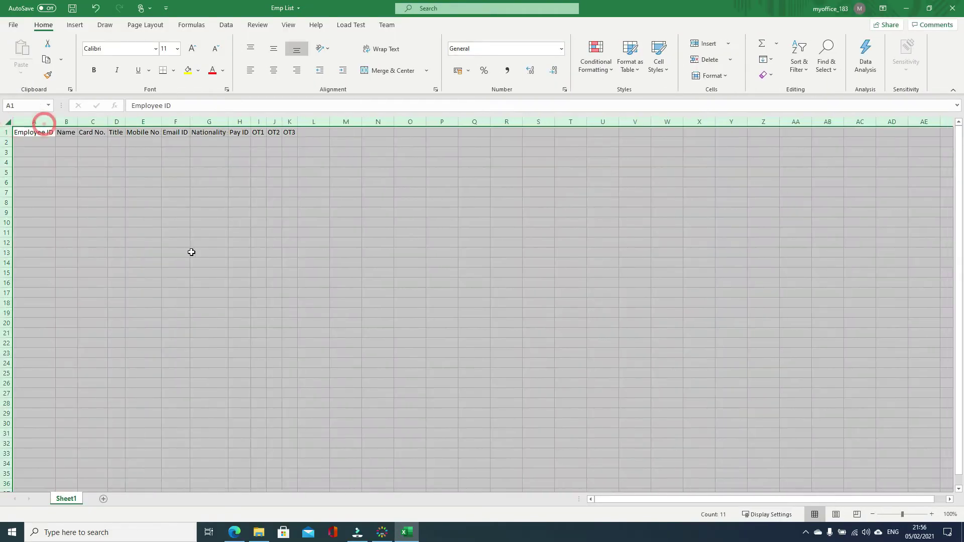
{"action": "left_click", "coordinate": [192, 253]}
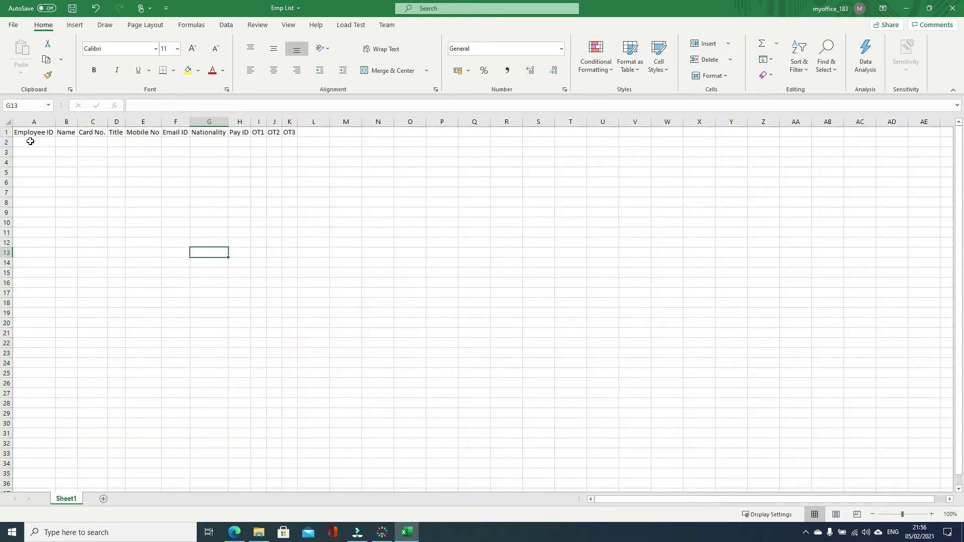
Examine which template columns are to hold employee data, especially Employee ID and Name.
{"action": "left_click_drag", "start_coordinate": [30, 142], "coordinate": [30, 209]}
{"action": "left_click_drag", "start_coordinate": [71, 139], "coordinate": [100, 211]}
{"action": "left_click_drag", "start_coordinate": [281, 156], "coordinate": [45, 162]}
{"action": "left_click", "coordinate": [156, 241]}
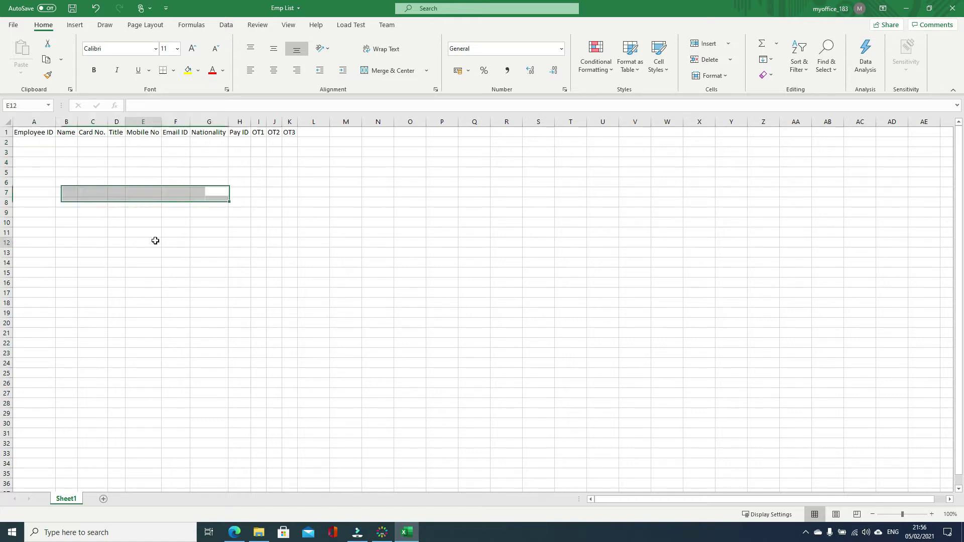
{"action": "left_click_drag", "start_coordinate": [23, 147], "coordinate": [30, 202]}
{"action": "left_click_drag", "start_coordinate": [67, 139], "coordinate": [67, 193]}
{"action": "left_click_drag", "start_coordinate": [27, 146], "coordinate": [26, 185]}
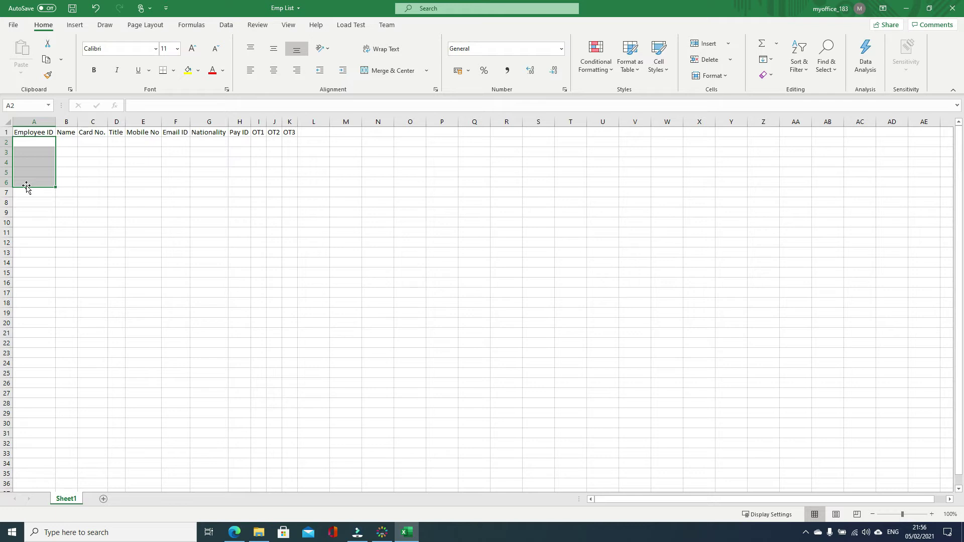
{"action": "left_click_drag", "start_coordinate": [67, 140], "coordinate": [65, 198]}
{"action": "left_click", "coordinate": [84, 185]}
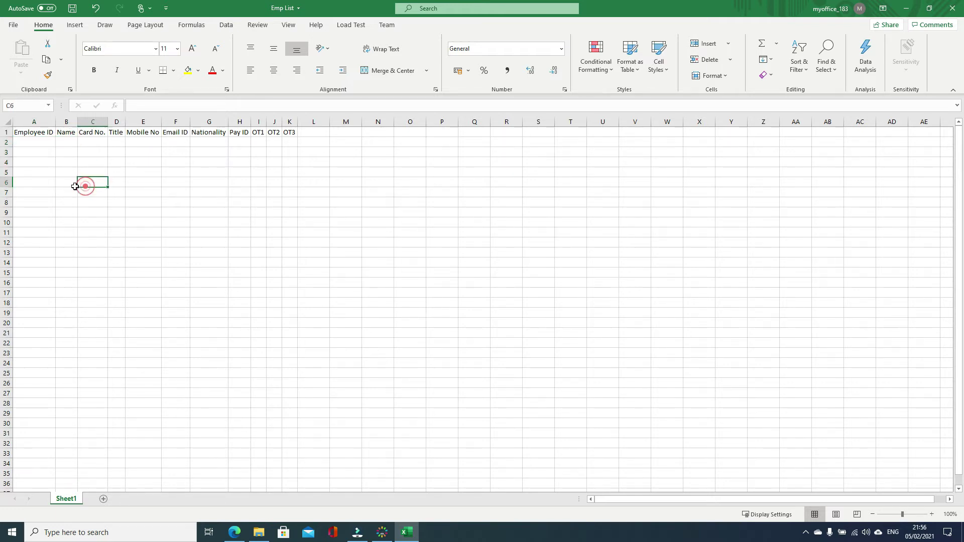
{"action": "left_click", "coordinate": [52, 182]}
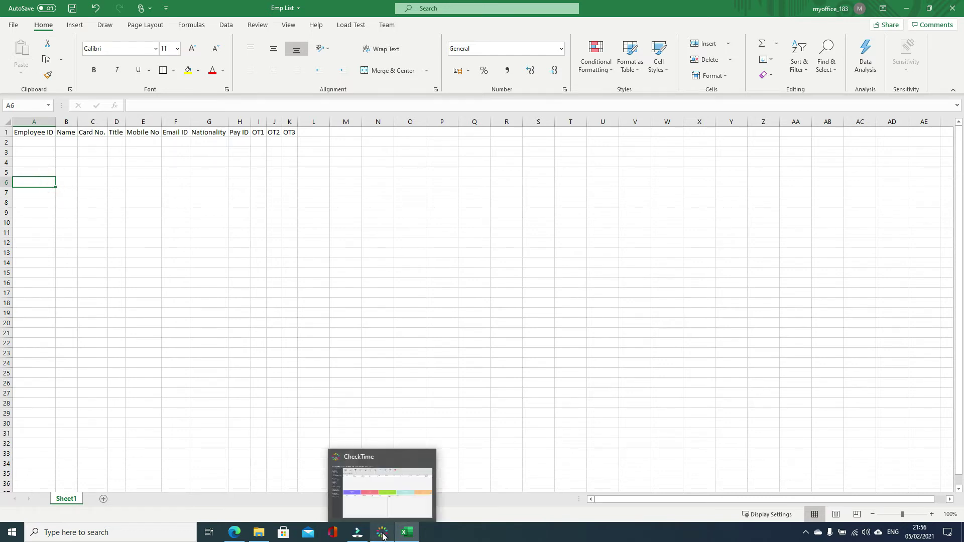
{"action": "left_click", "coordinate": [475, 464]}
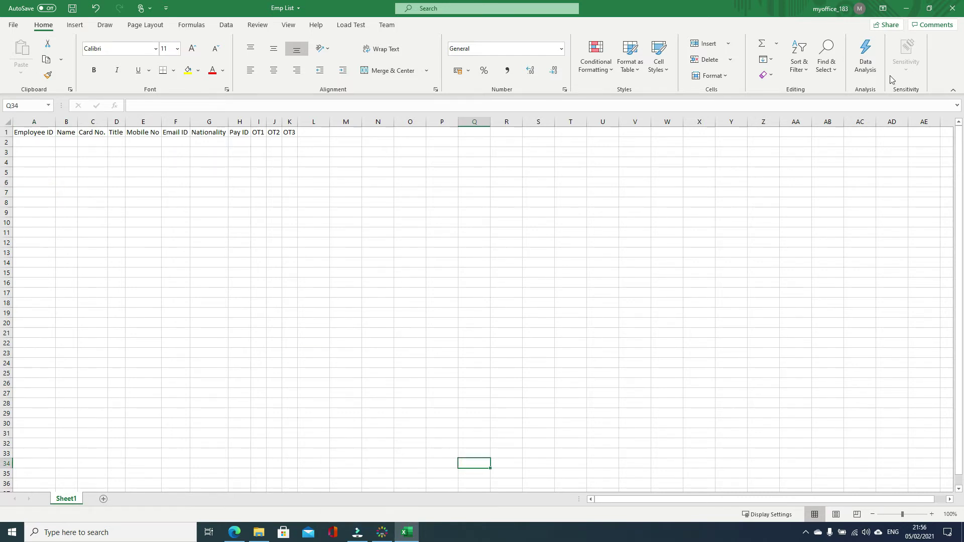
Open the Employee Data workbook from the desktop despite the format mismatch and review its filled-in employee columns.
{"action": "left_click", "coordinate": [907, 8]}
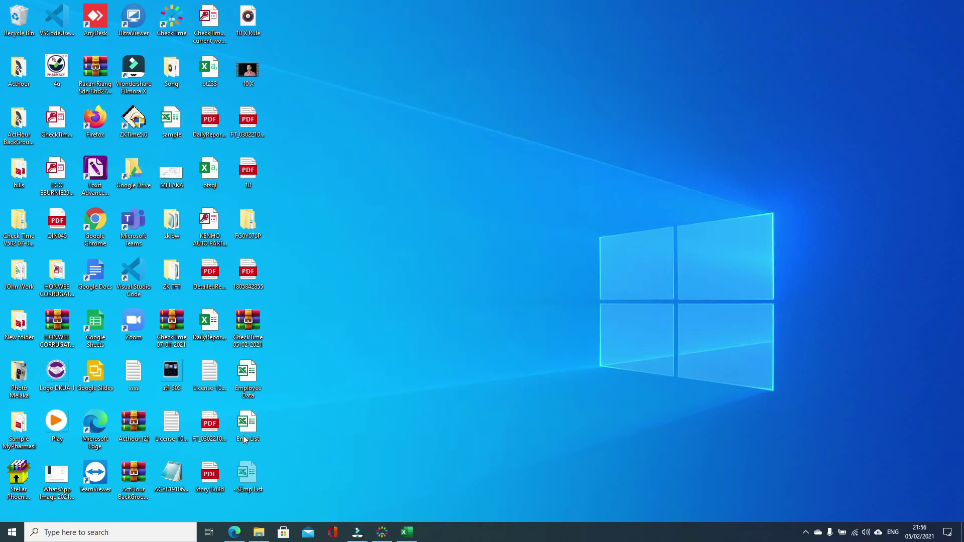
{"action": "double_click", "coordinate": [239, 395]}
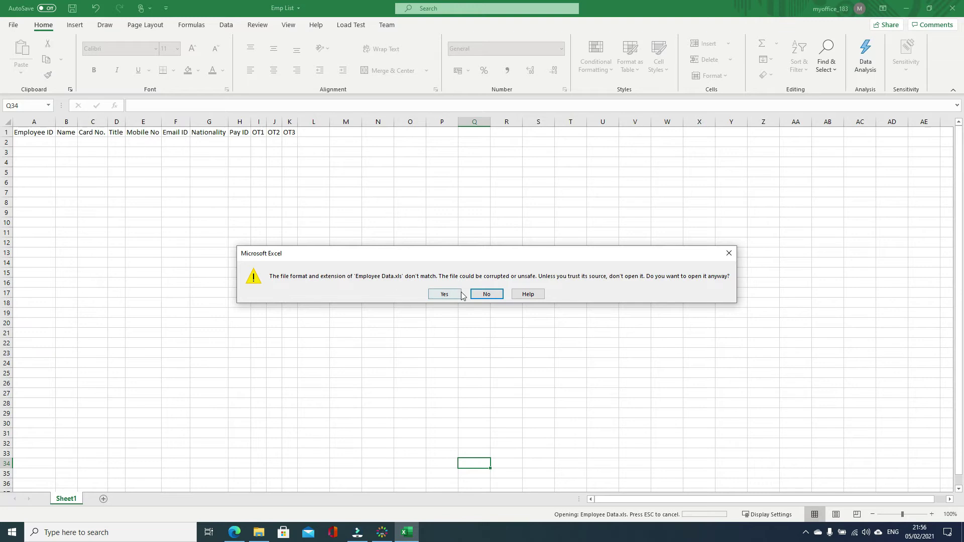
{"action": "left_click", "coordinate": [444, 295]}
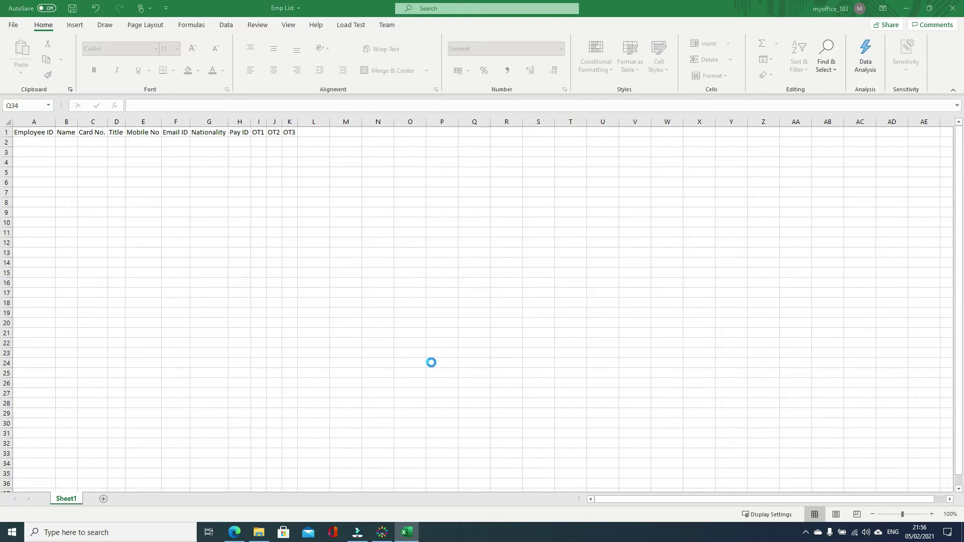
{"action": "left_click_drag", "start_coordinate": [40, 145], "coordinate": [17, 363]}
{"action": "left_click_drag", "start_coordinate": [80, 153], "coordinate": [100, 283]}
{"action": "left_click_drag", "start_coordinate": [228, 157], "coordinate": [399, 256]}
{"action": "left_click_drag", "start_coordinate": [306, 361], "coordinate": [297, 424]}
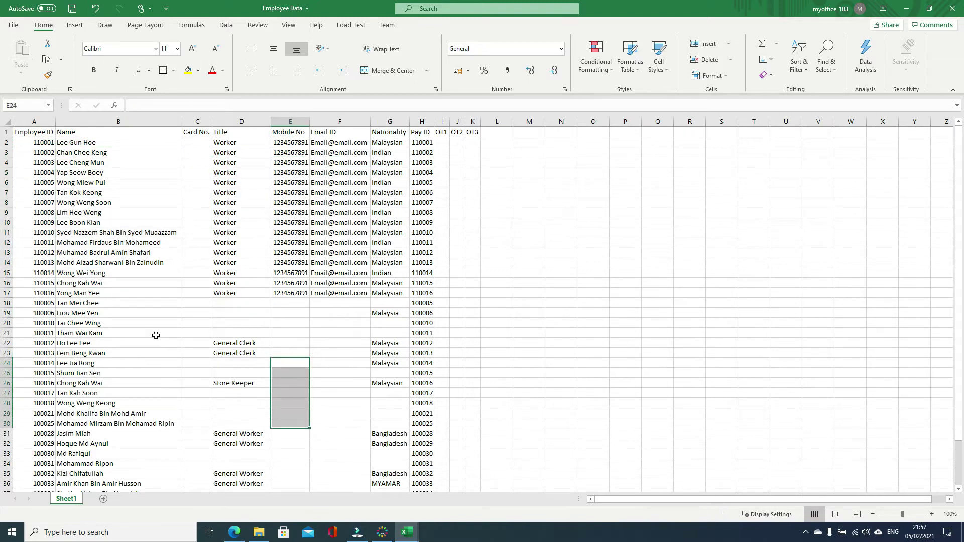
{"action": "left_click_drag", "start_coordinate": [36, 141], "coordinate": [89, 281]}
{"action": "left_click_drag", "start_coordinate": [196, 223], "coordinate": [392, 222]}
Copy the employee records A2:H41 from Employee Data and paste them as values into Emp List starting at cell A2.
{"action": "left_click_drag", "start_coordinate": [35, 142], "coordinate": [431, 454]}
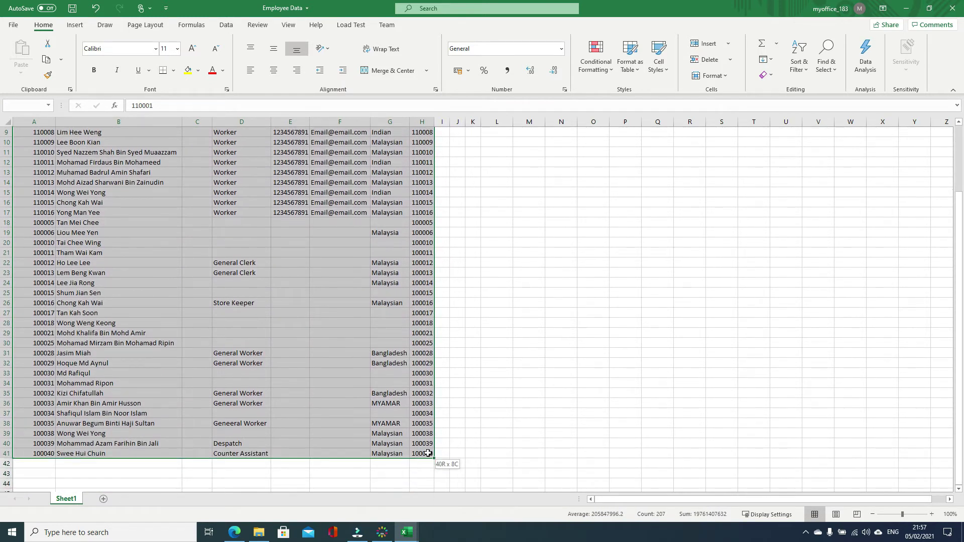
{"action": "right_click", "coordinate": [364, 389]}
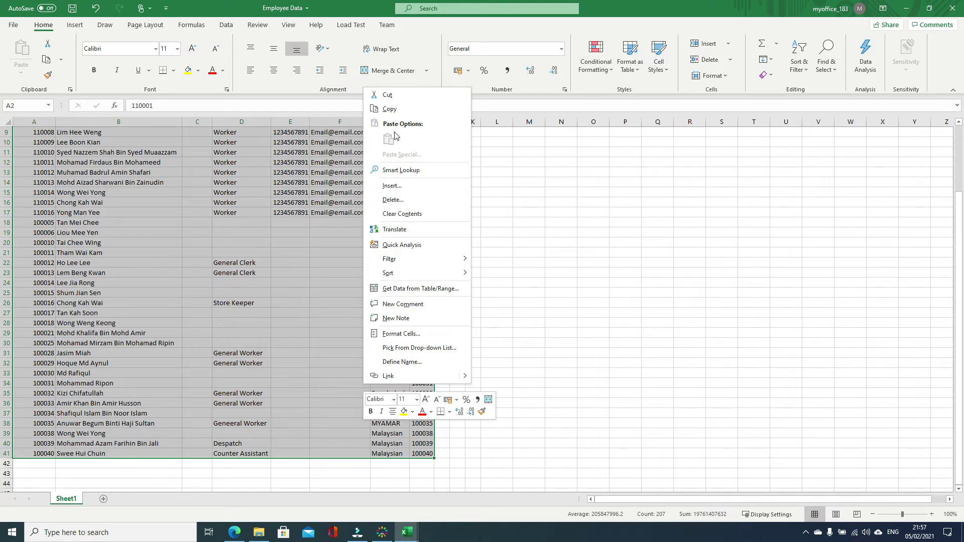
{"action": "left_click", "coordinate": [401, 107]}
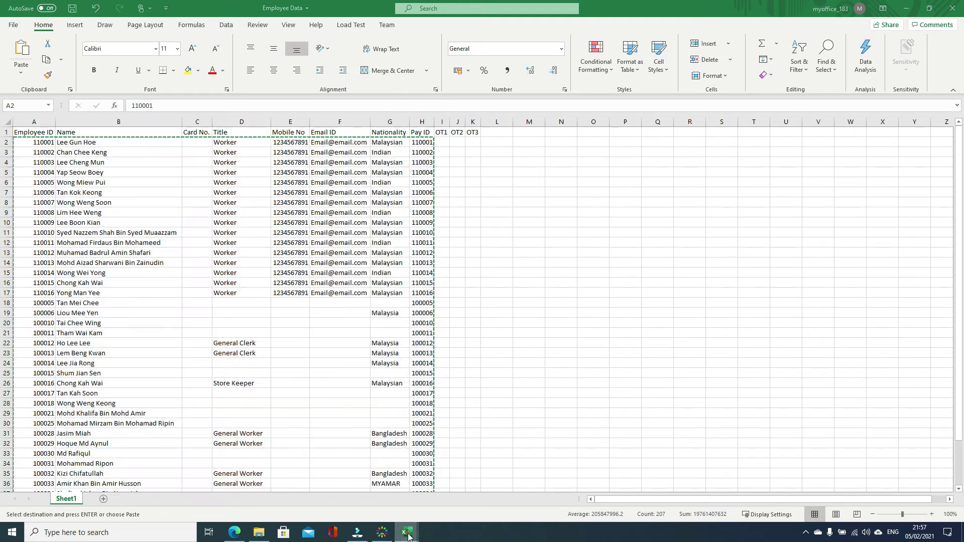
{"action": "mouse_move", "coordinate": [407, 533]}
{"action": "left_click", "coordinate": [325, 494]}
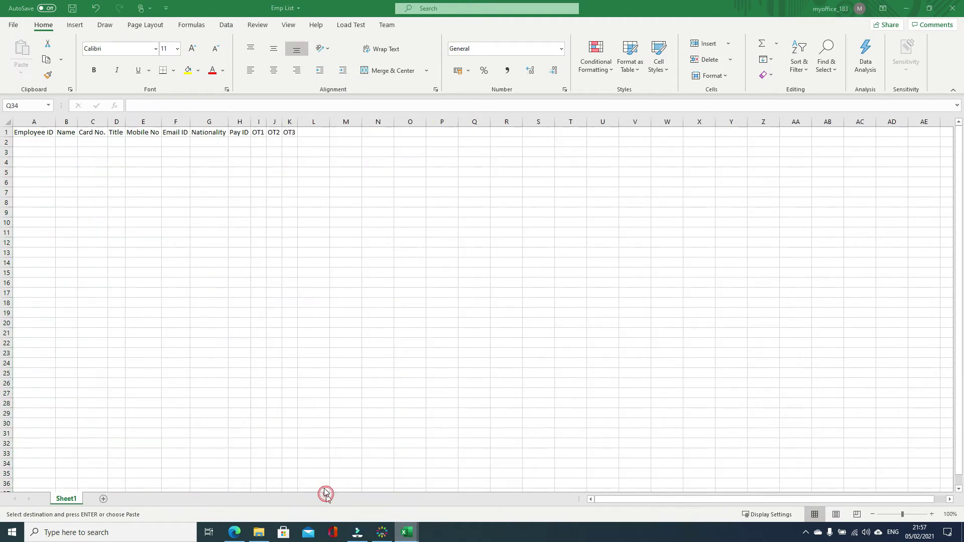
{"action": "left_click", "coordinate": [30, 144]}
{"action": "right_click", "coordinate": [44, 144]}
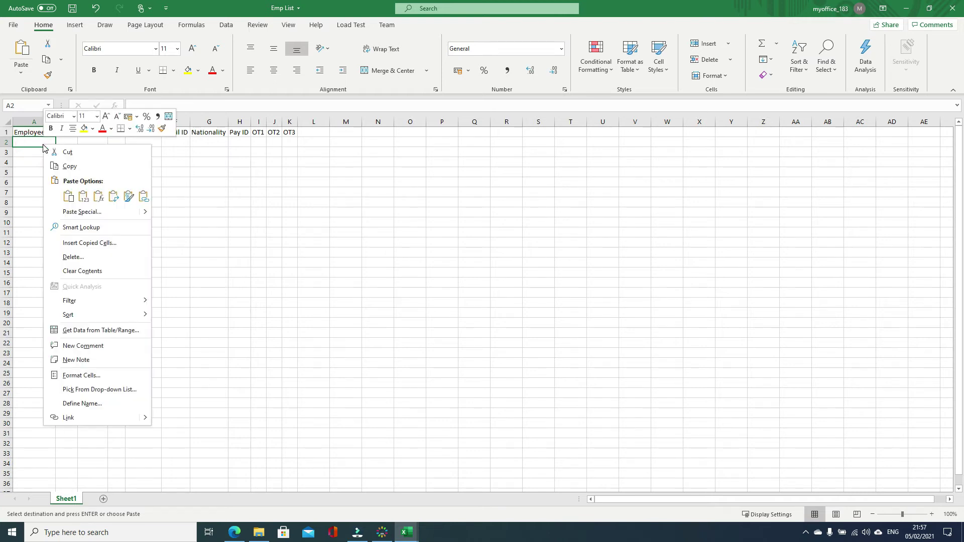
{"action": "left_click", "coordinate": [82, 194]}
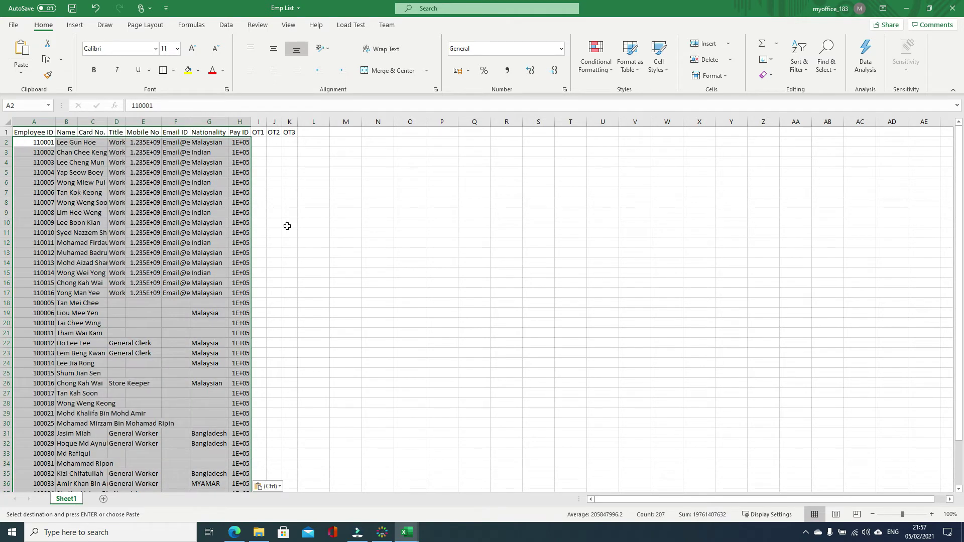
Fit all column widths in Emp List to the pasted employee records.
{"action": "left_click", "coordinate": [288, 226]}
{"action": "left_click", "coordinate": [8, 122]}
{"action": "double_click", "coordinate": [53, 123]}
{"action": "left_click", "coordinate": [443, 271]}
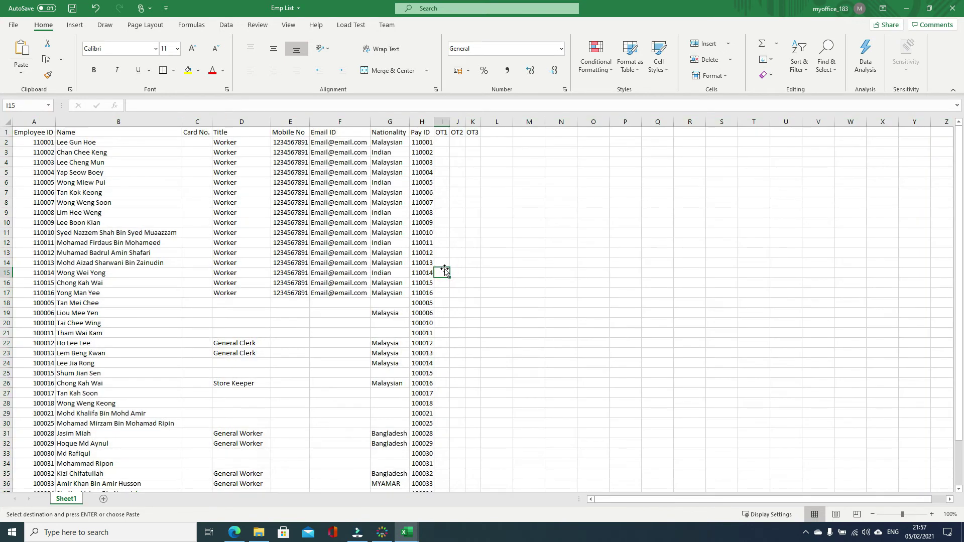
Save the filled-in Emp List workbook, then close both Emp List and Employee Data.
{"action": "left_click_drag", "start_coordinate": [44, 177], "coordinate": [123, 354]}
{"action": "left_click", "coordinate": [475, 453]}
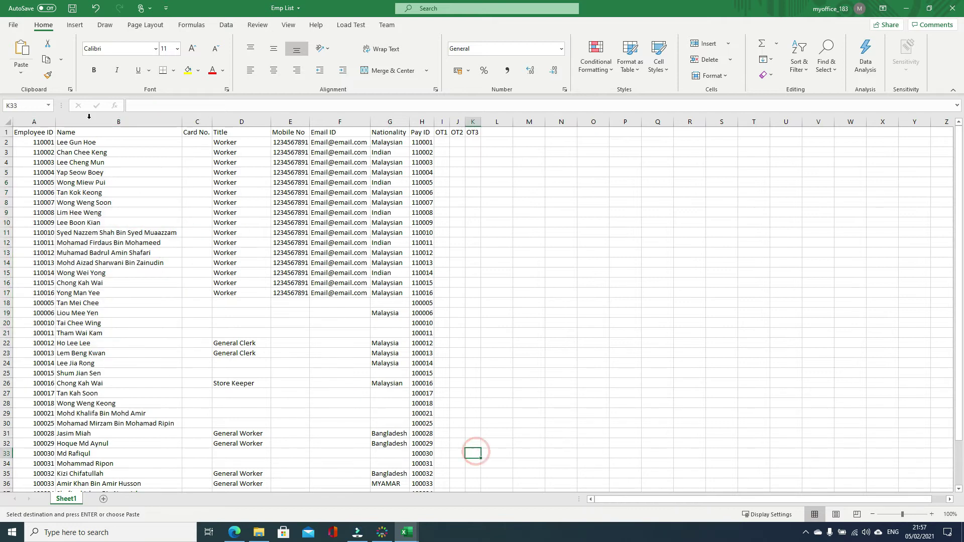
{"action": "left_click", "coordinate": [74, 9]}
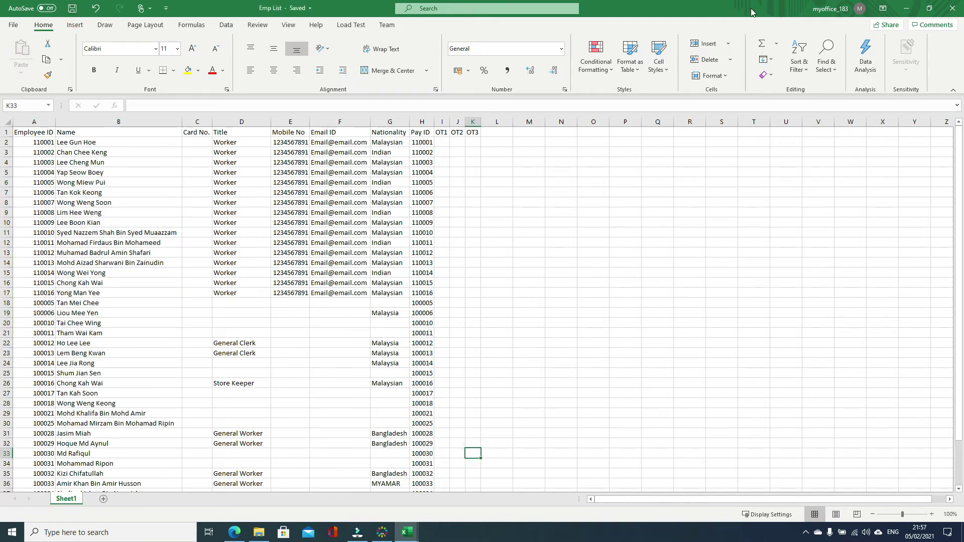
{"action": "key", "text": "ctrl+a"}
{"action": "left_click", "coordinate": [757, 147]}
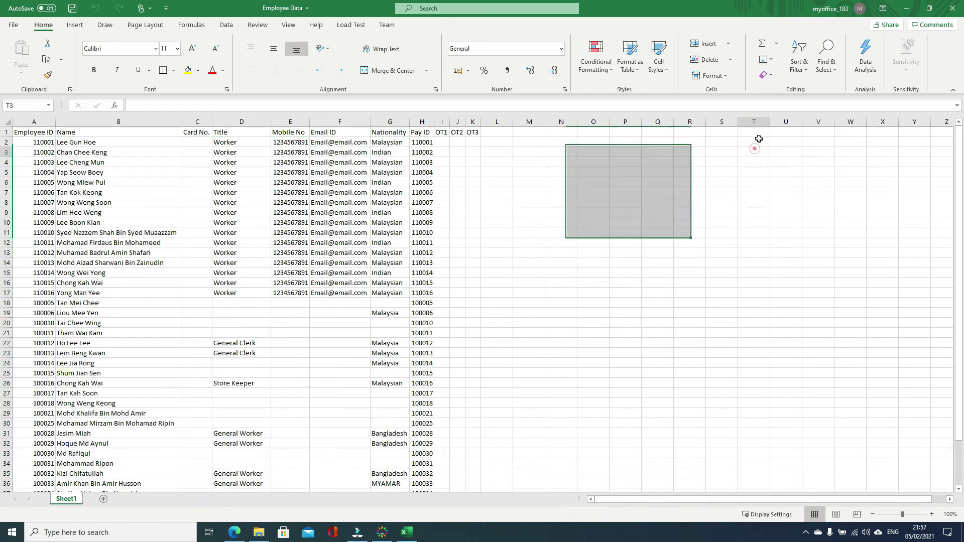
{"action": "left_click", "coordinate": [950, 8]}
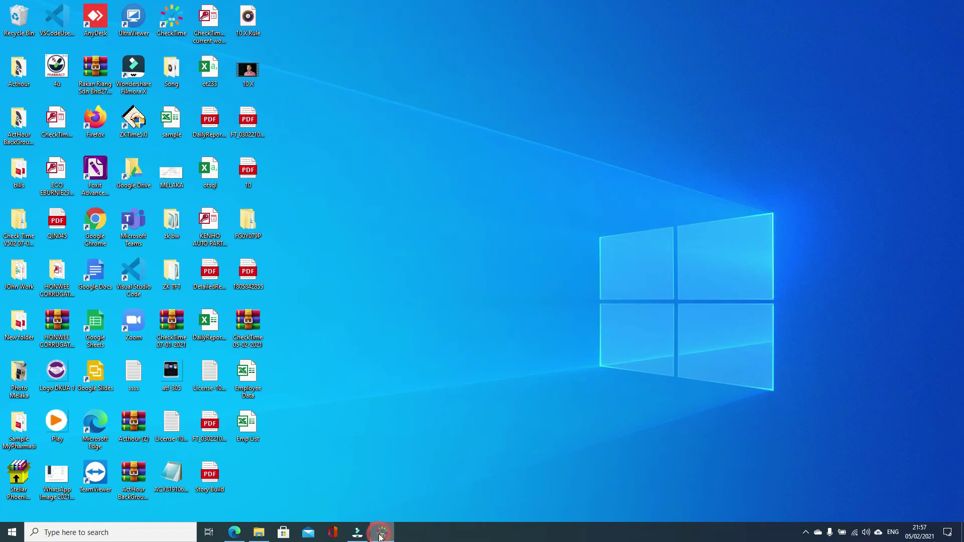
Switch to CheckTime and open the employee import for the HQ department.
{"action": "left_click", "coordinate": [382, 533]}
{"action": "left_click", "coordinate": [129, 71]}
{"action": "left_click", "coordinate": [252, 186]}
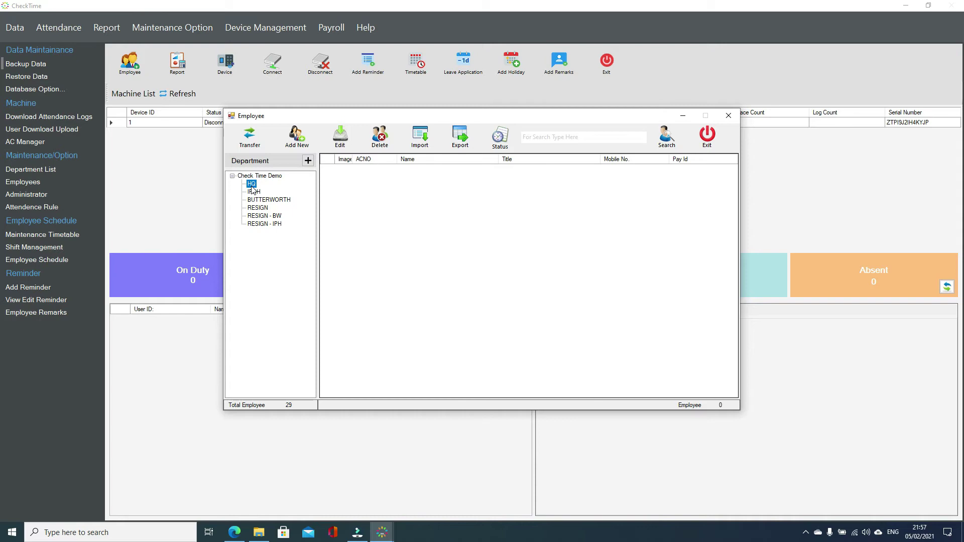
{"action": "left_click", "coordinate": [430, 148]}
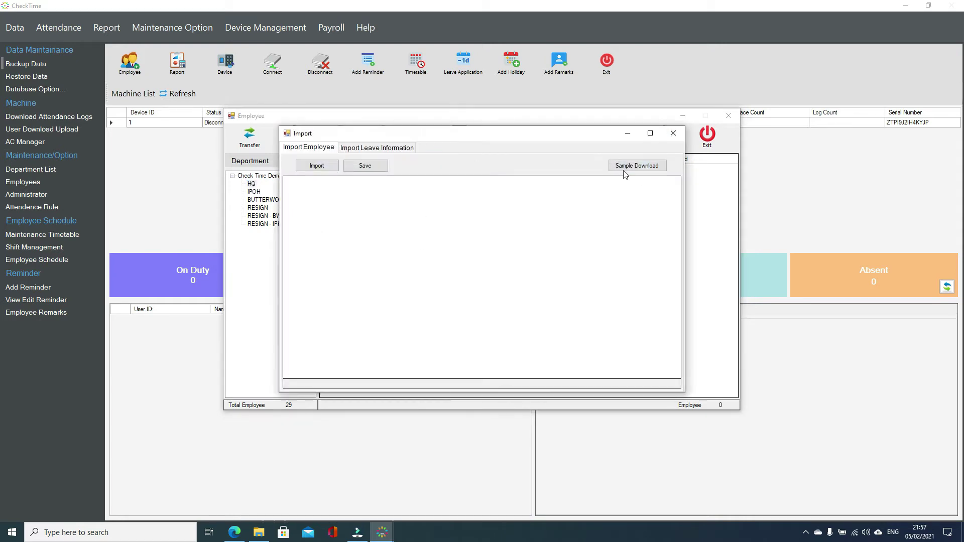
Load the Emp List Excel file from the Desktop into the employee import.
{"action": "left_click", "coordinate": [317, 166]}
{"action": "scroll", "coordinate": [404, 286], "scroll_direction": "down", "scroll_amount": 1}
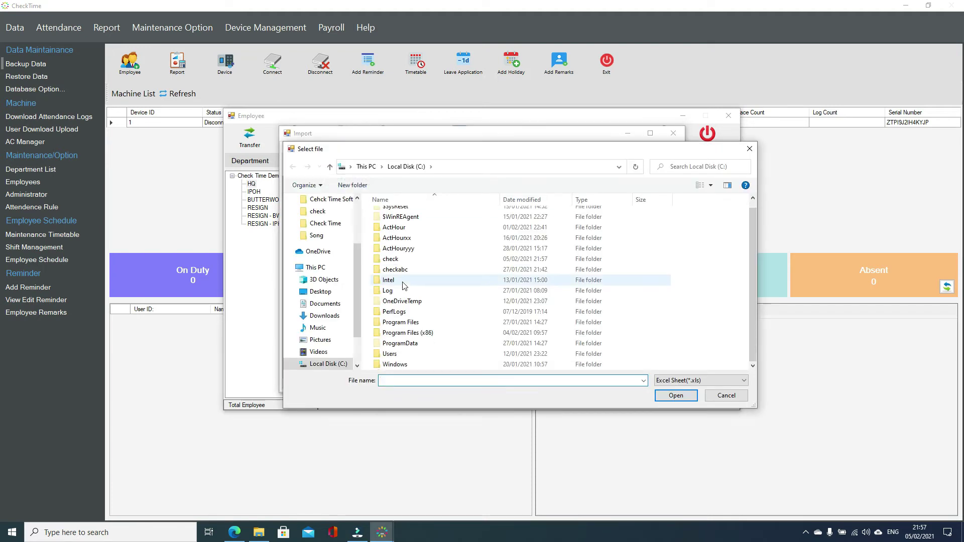
{"action": "left_click", "coordinate": [317, 292]}
{"action": "scroll", "coordinate": [412, 311], "scroll_direction": "down", "scroll_amount": 1}
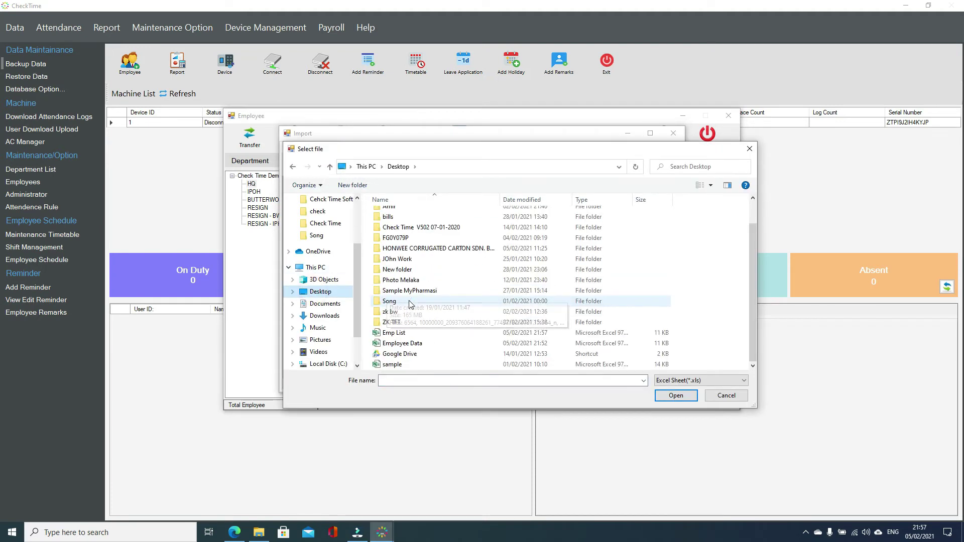
{"action": "left_click", "coordinate": [409, 333]}
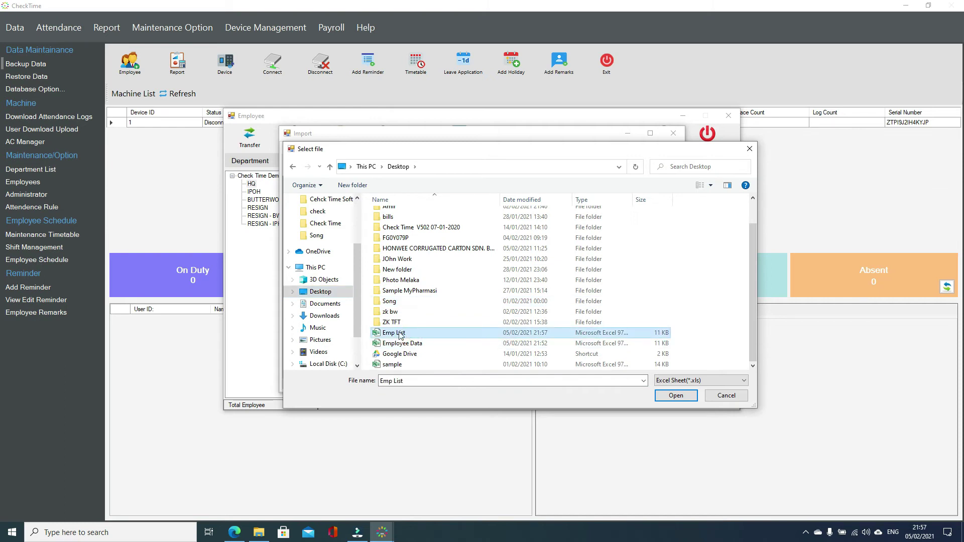
{"action": "left_click", "coordinate": [670, 395]}
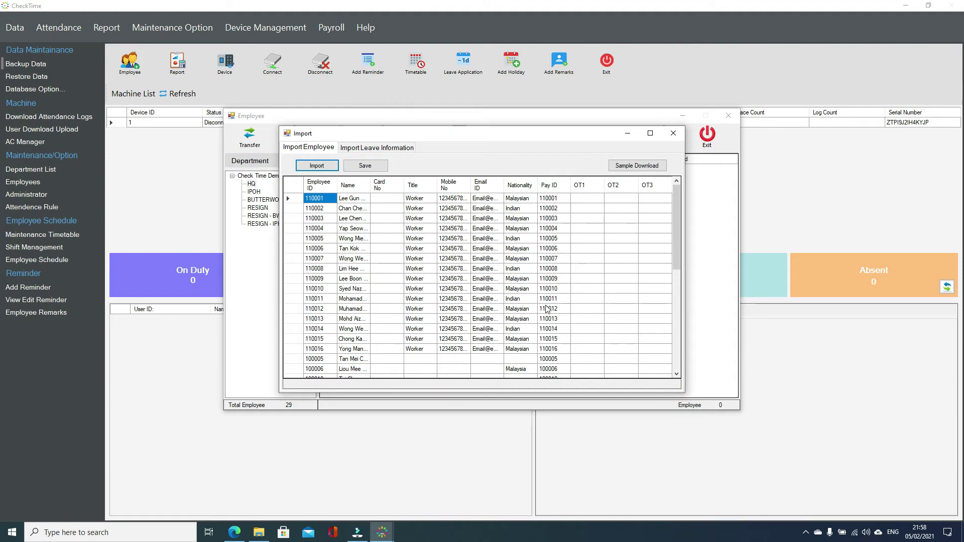
Check the loaded employee rows, save them as new employees and close the import window.
{"action": "left_click_drag", "start_coordinate": [673, 236], "coordinate": [680, 198]}
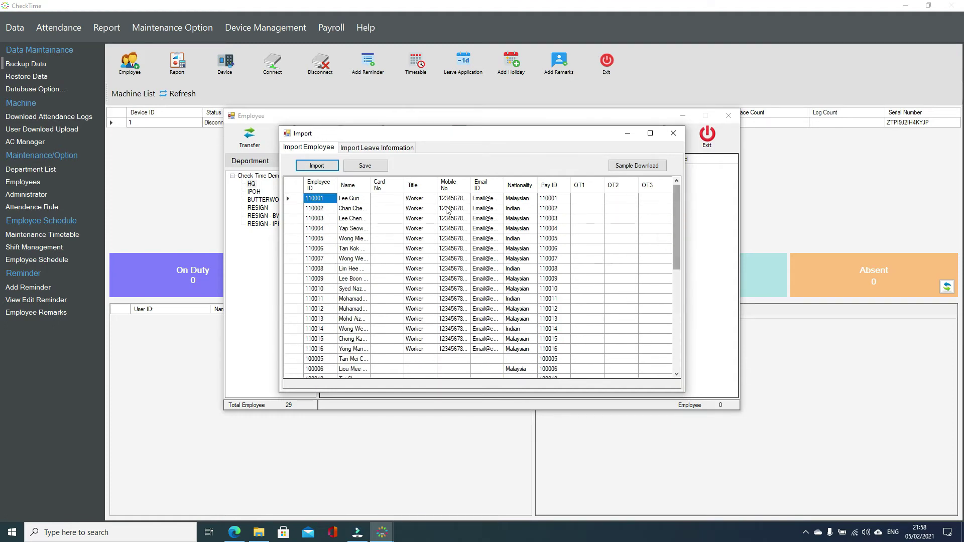
{"action": "left_click", "coordinate": [362, 167]}
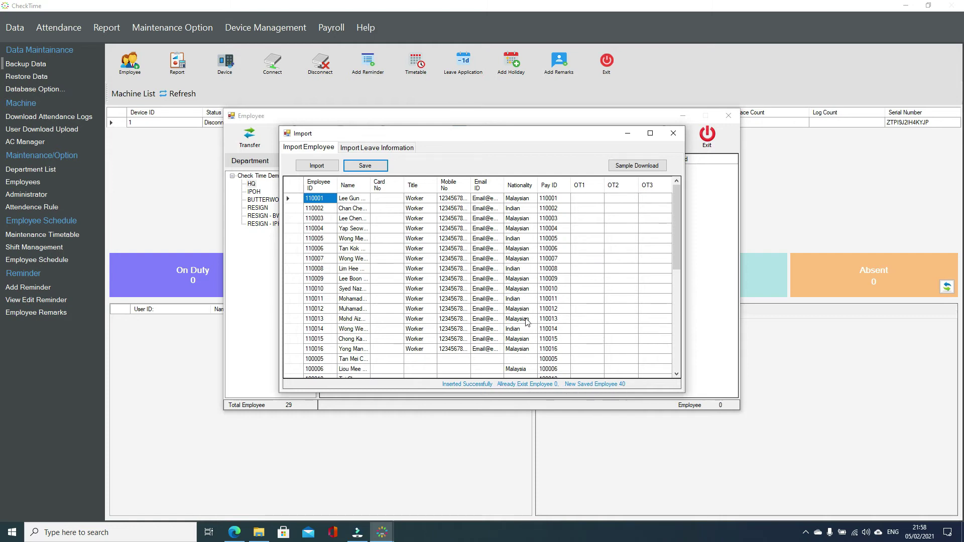
{"action": "left_click_drag", "start_coordinate": [286, 194], "coordinate": [287, 434]}
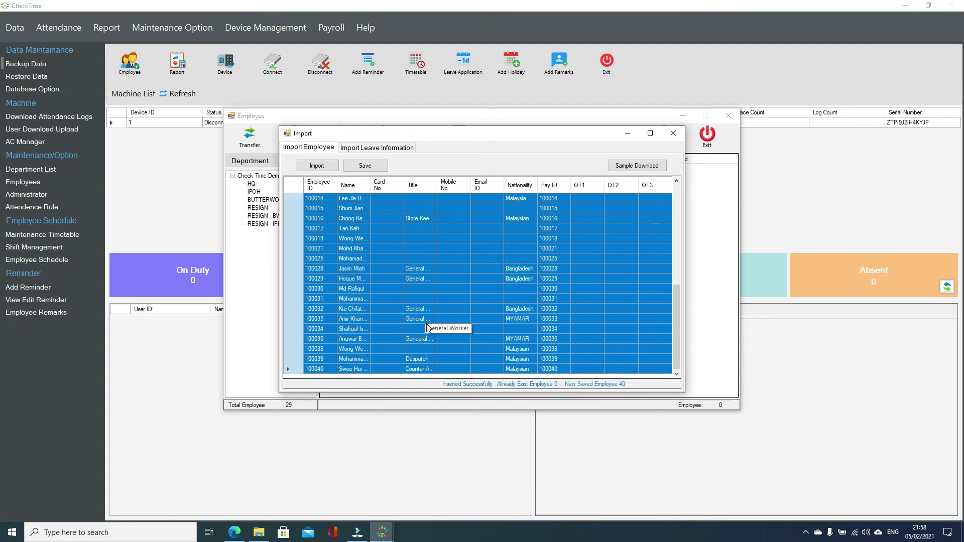
{"action": "left_click", "coordinate": [679, 134]}
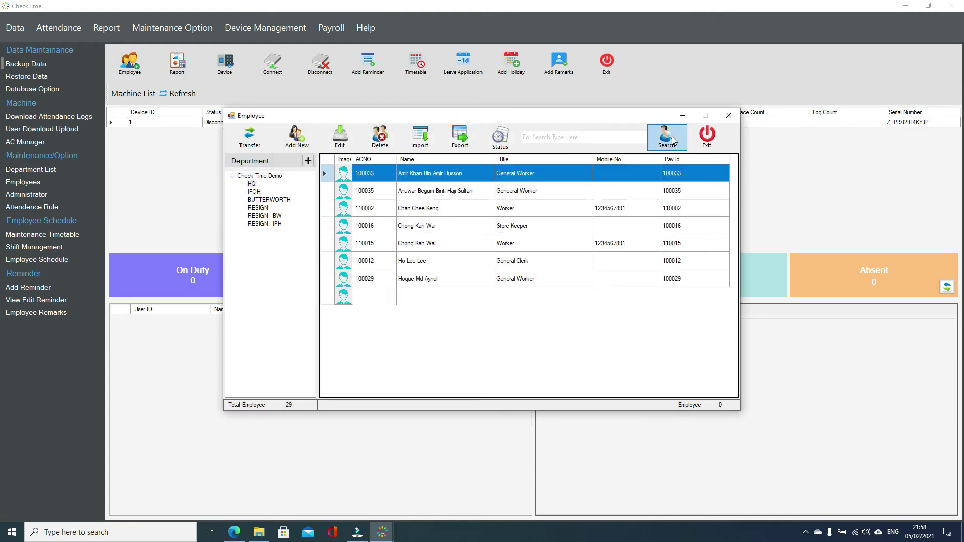
Look through the imported employees in the department list and examine one record's A/c No and Pay ID without changing it.
{"action": "left_click", "coordinate": [422, 197]}
{"action": "scroll", "coordinate": [448, 241], "scroll_direction": "down", "scroll_amount": 9}
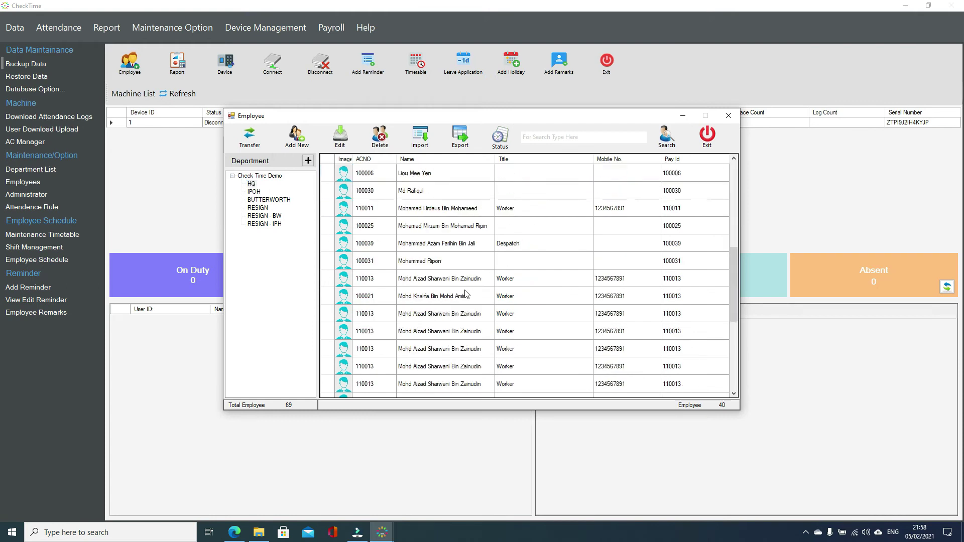
{"action": "scroll", "coordinate": [466, 295], "scroll_direction": "up", "scroll_amount": 9}
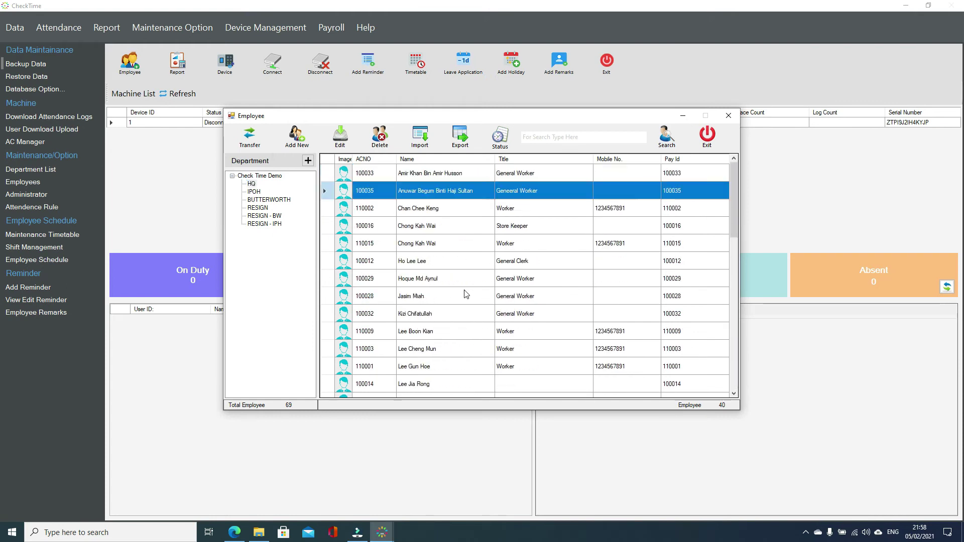
{"action": "scroll", "coordinate": [466, 295], "scroll_direction": "down", "scroll_amount": 2}
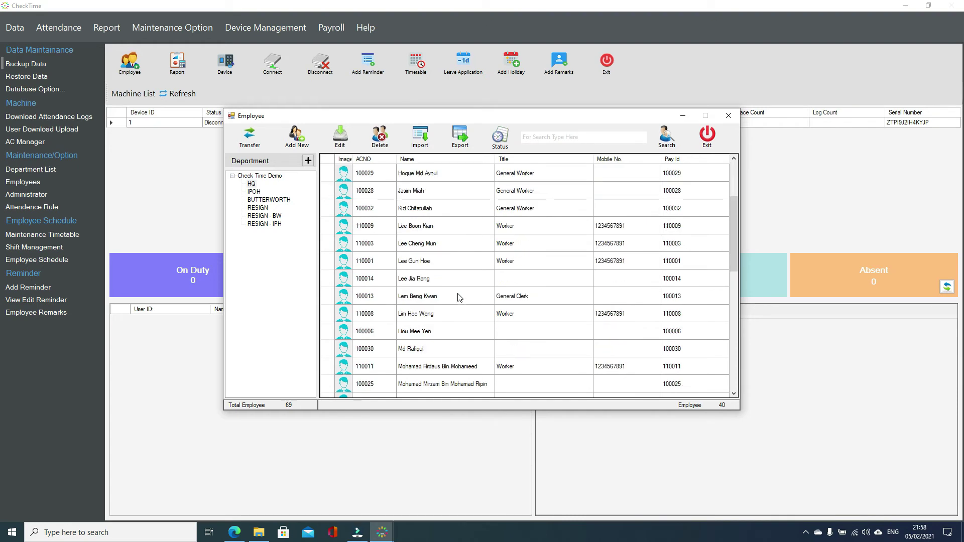
{"action": "left_click", "coordinate": [431, 283]}
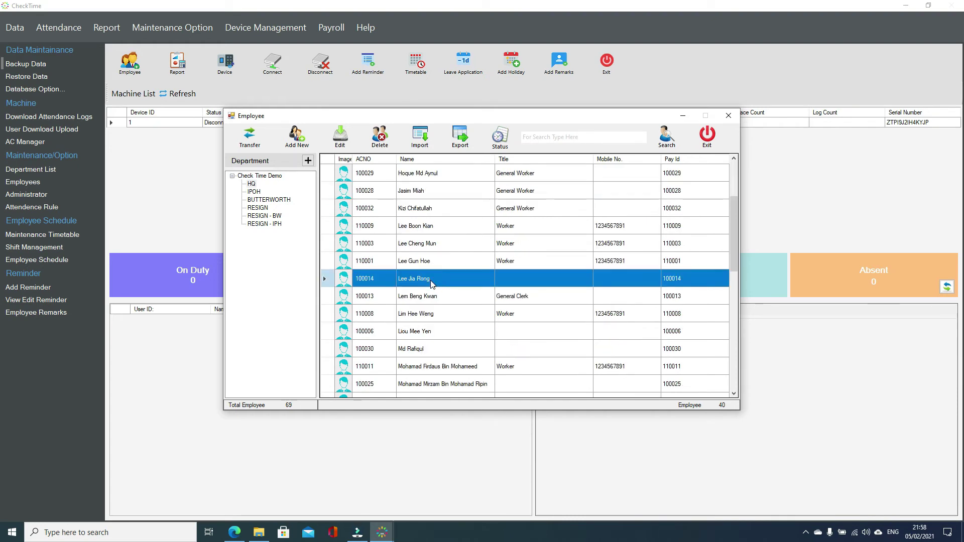
{"action": "double_click", "coordinate": [431, 283]}
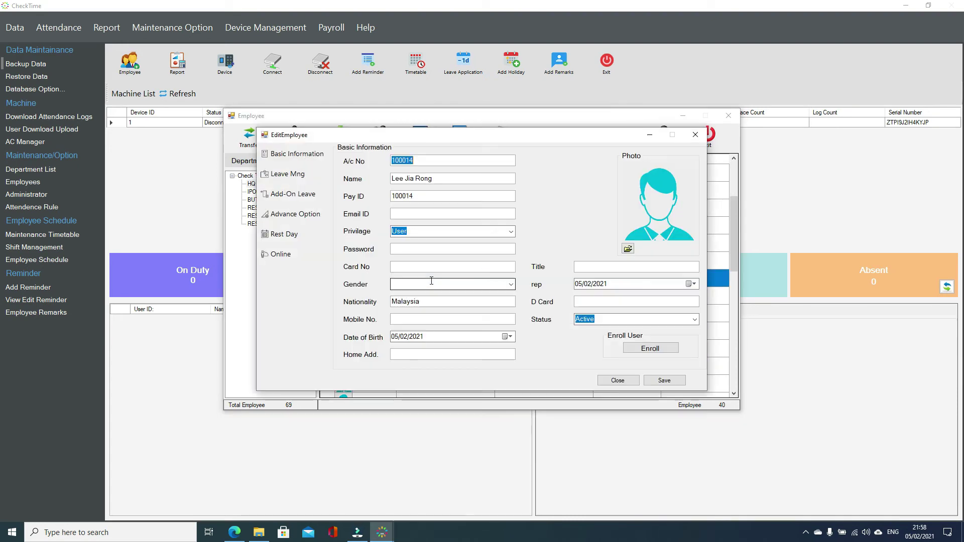
{"action": "left_click", "coordinate": [425, 160]}
{"action": "double_click", "coordinate": [437, 160]}
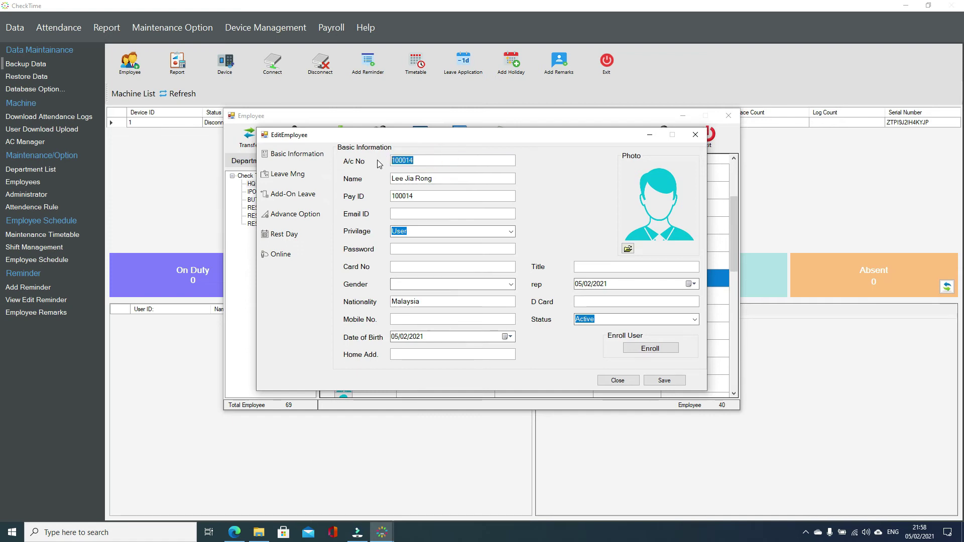
{"action": "left_click", "coordinate": [425, 159]}
{"action": "double_click", "coordinate": [436, 158]}
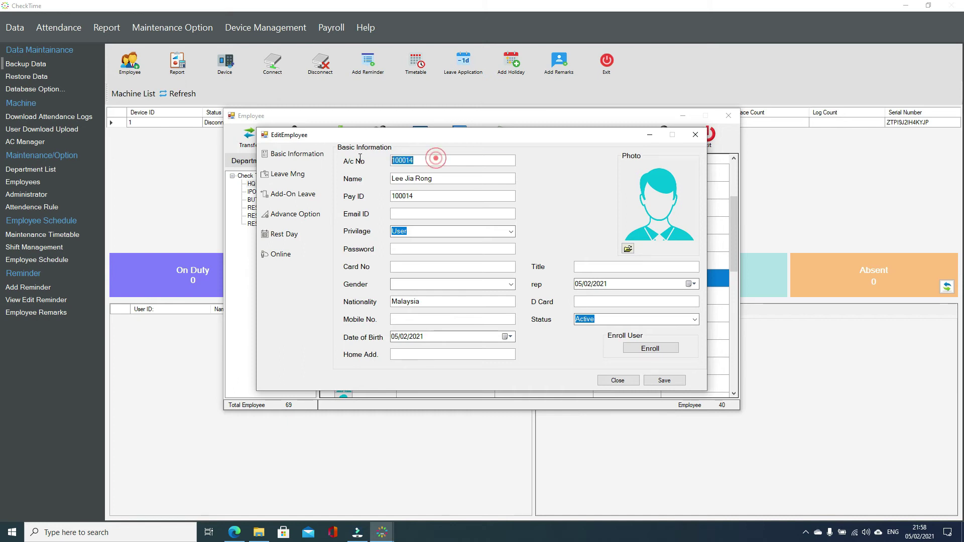
{"action": "double_click", "coordinate": [440, 196]}
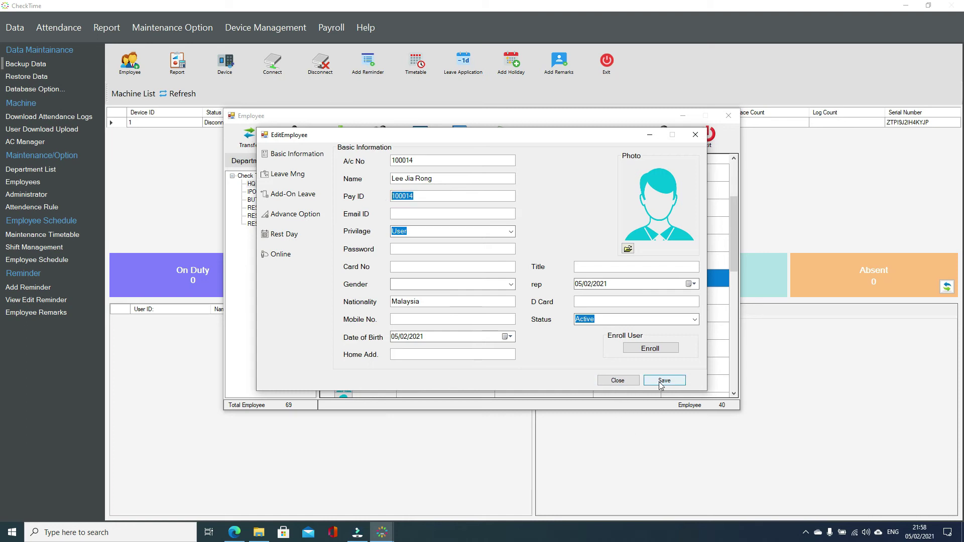
{"action": "left_click", "coordinate": [623, 380]}
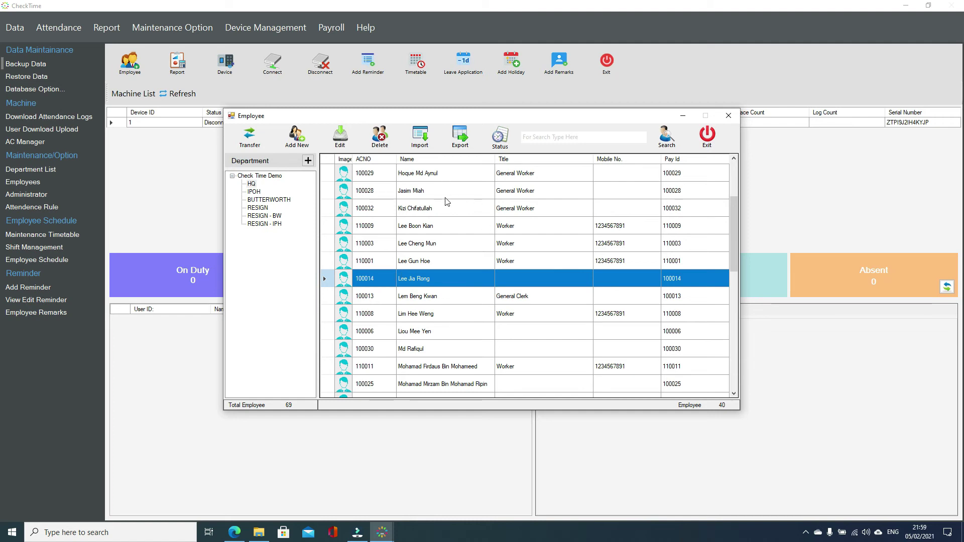
Export the HQ department's employees to the Desktop as an Excel file named Emplist 2.
{"action": "scroll", "coordinate": [447, 201], "scroll_direction": "up", "scroll_amount": 2}
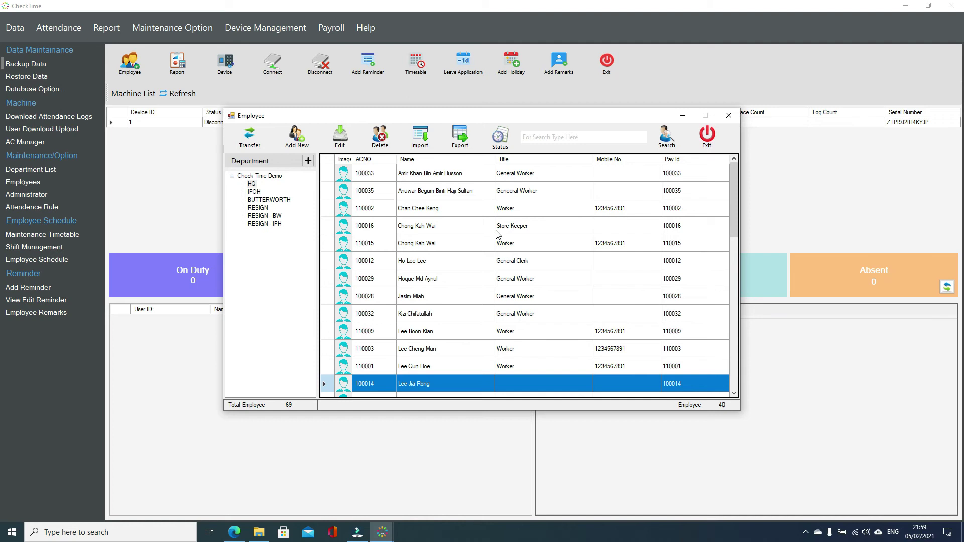
{"action": "left_click", "coordinate": [253, 185]}
{"action": "left_click", "coordinate": [466, 145]}
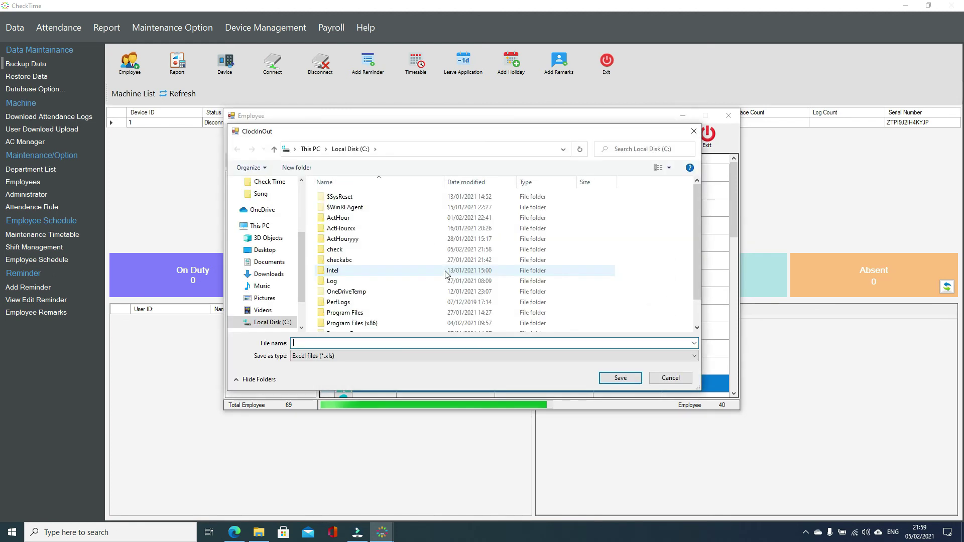
{"action": "left_click", "coordinate": [263, 251]}
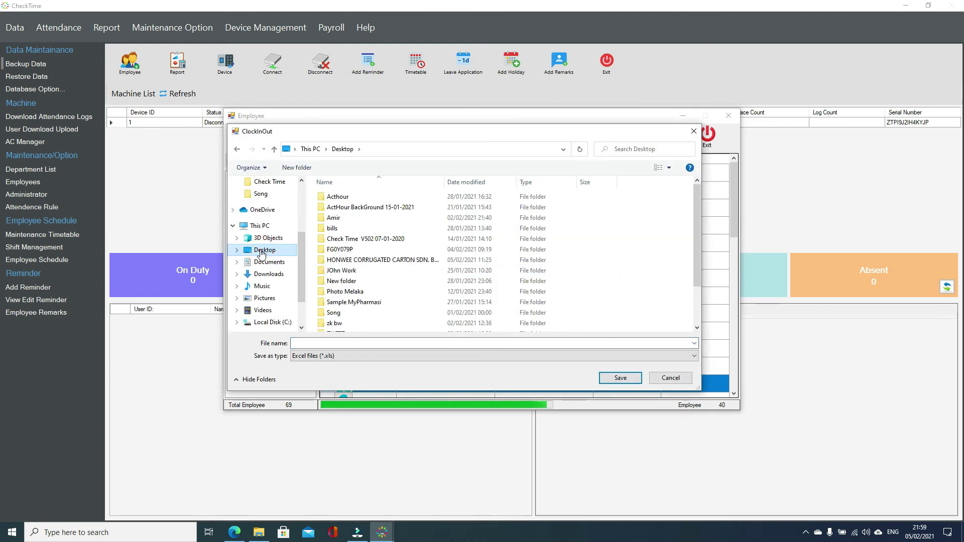
{"action": "left_click", "coordinate": [354, 344]}
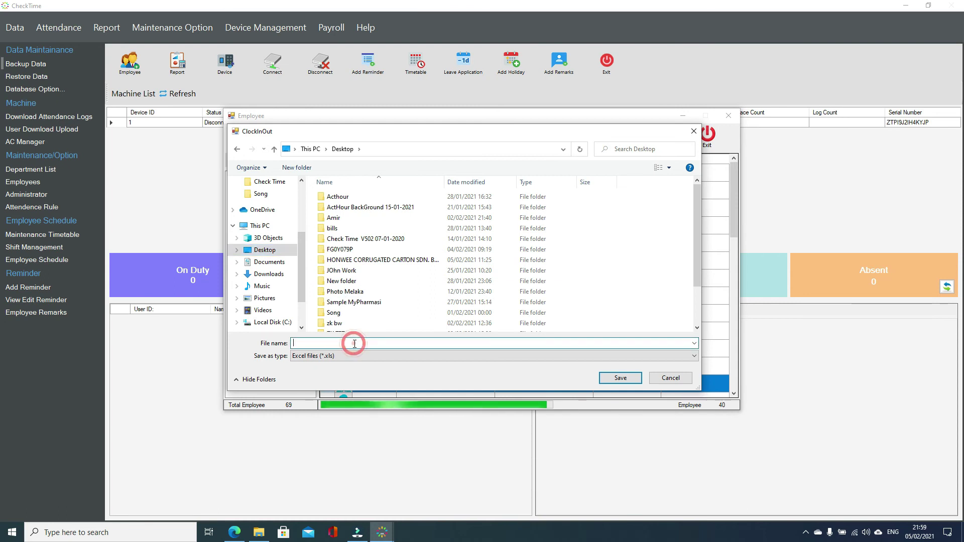
{"action": "type", "text": "Emp"}
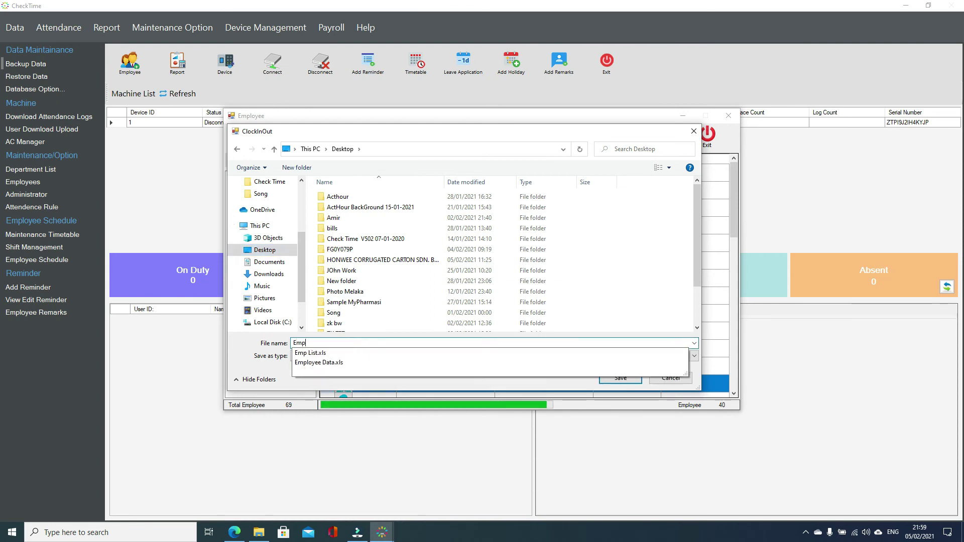
{"action": "type", "text": "list 2"}
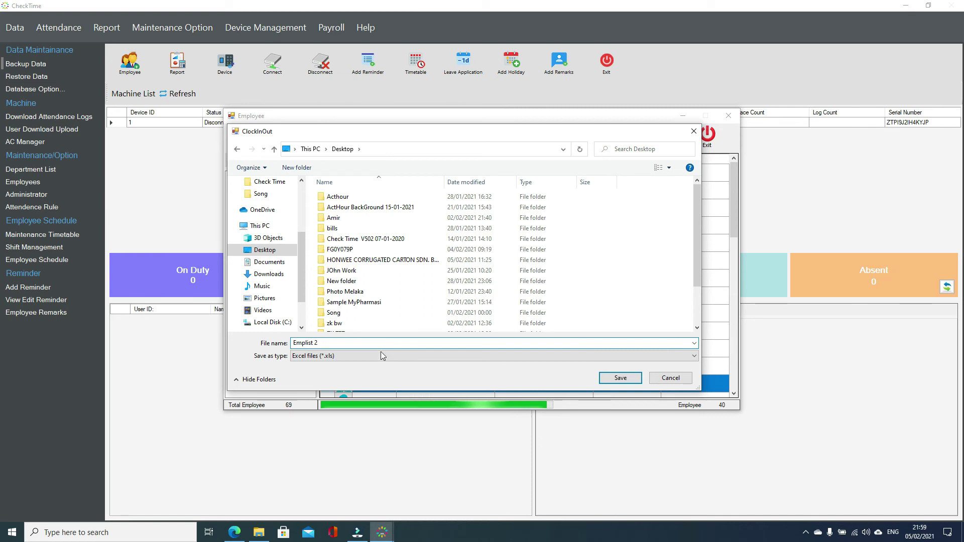
{"action": "left_click", "coordinate": [616, 378]}
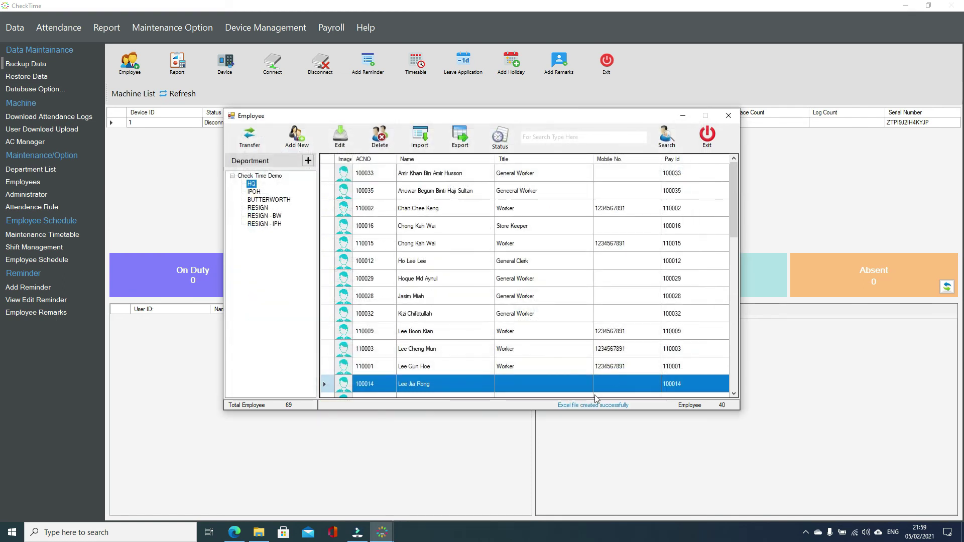
Close the Employee window and open the exported Emplist 2 workbook from the desktop despite the format mismatch.
{"action": "left_click", "coordinate": [720, 138]}
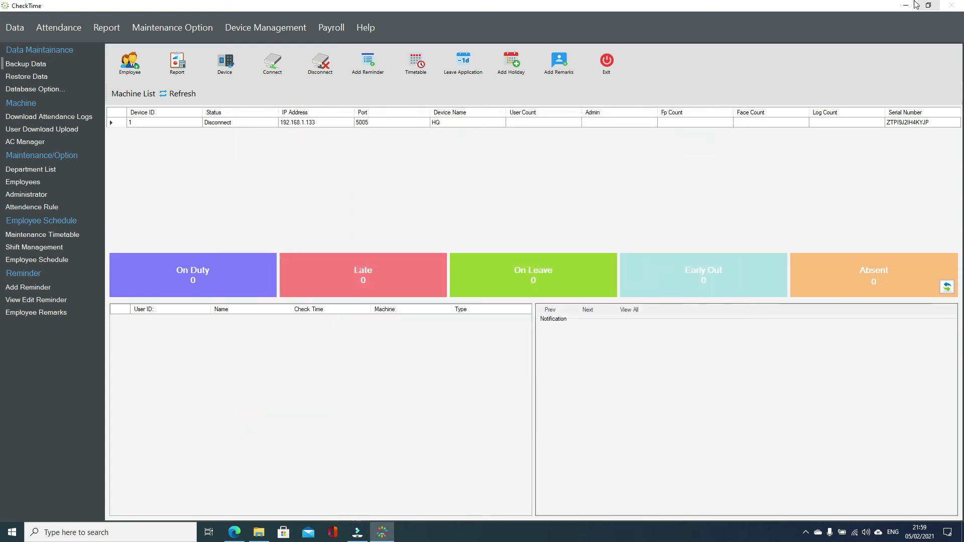
{"action": "left_click", "coordinate": [947, 5]}
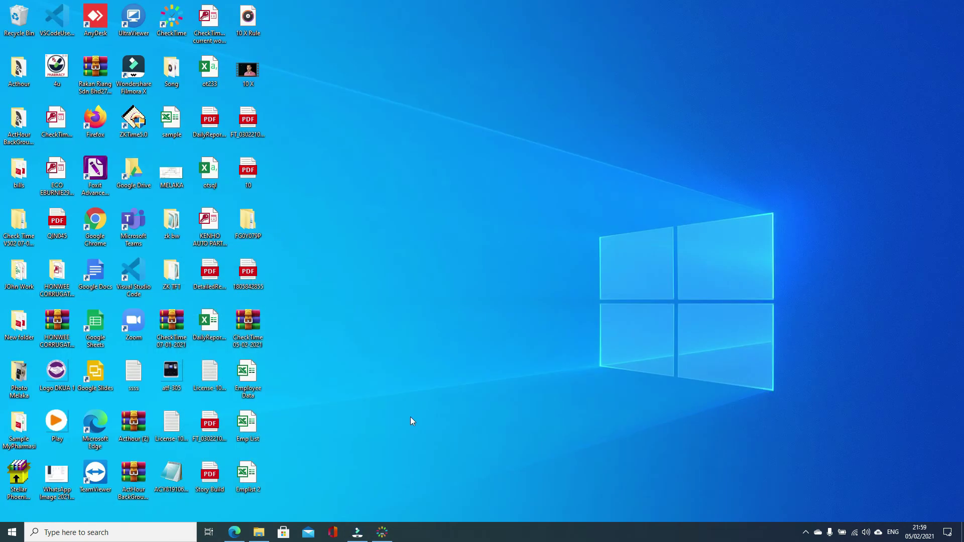
{"action": "double_click", "coordinate": [260, 487]}
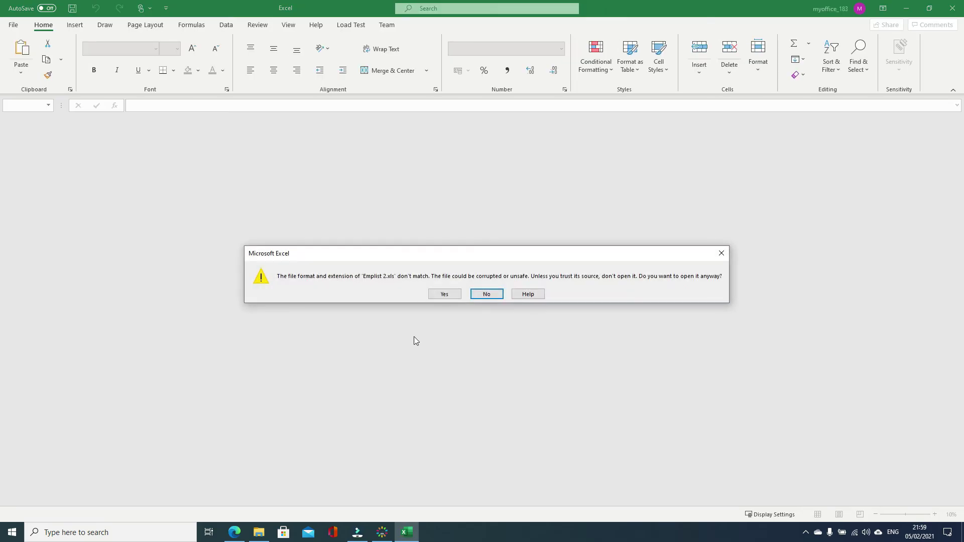
{"action": "left_click", "coordinate": [445, 301]}
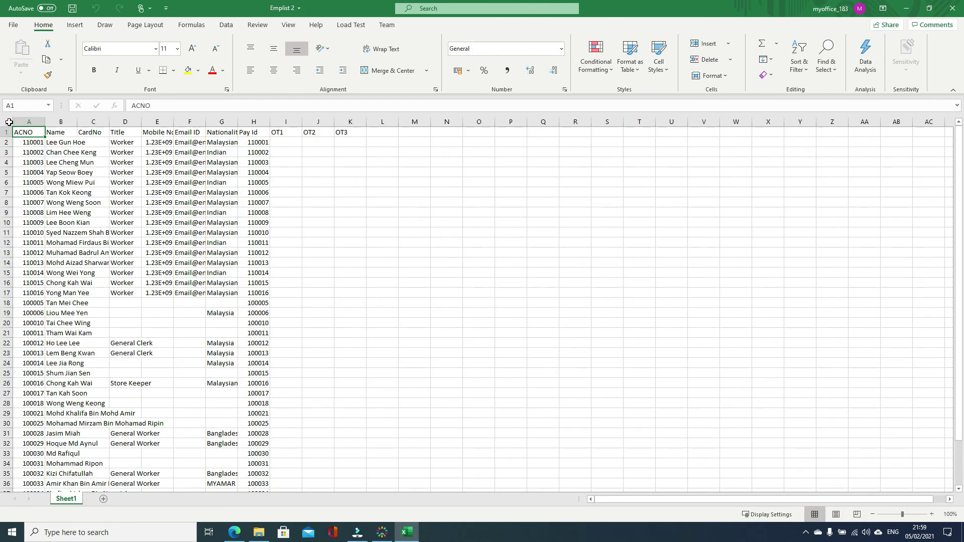
Fit all column widths in Emplist 2 and review the exported employee records.
{"action": "left_click", "coordinate": [9, 122]}
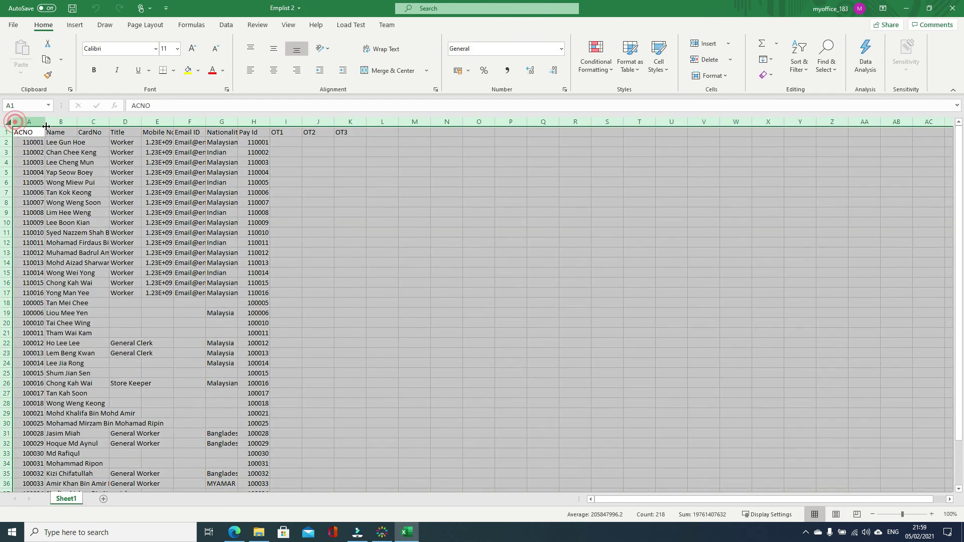
{"action": "double_click", "coordinate": [45, 122]}
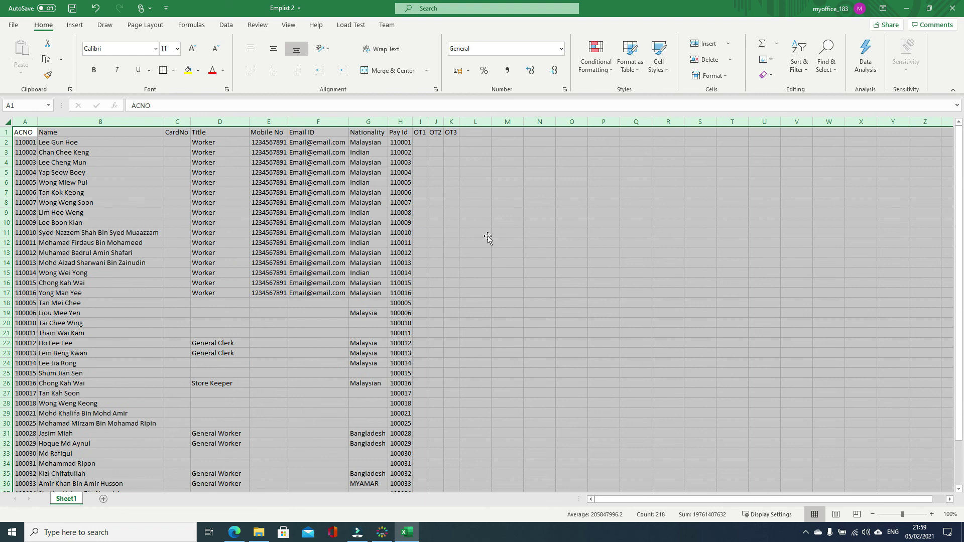
{"action": "left_click", "coordinate": [488, 238]}
{"action": "scroll", "coordinate": [377, 352], "scroll_direction": "down", "scroll_amount": 8}
{"action": "scroll", "coordinate": [376, 287], "scroll_direction": "up", "scroll_amount": 8}
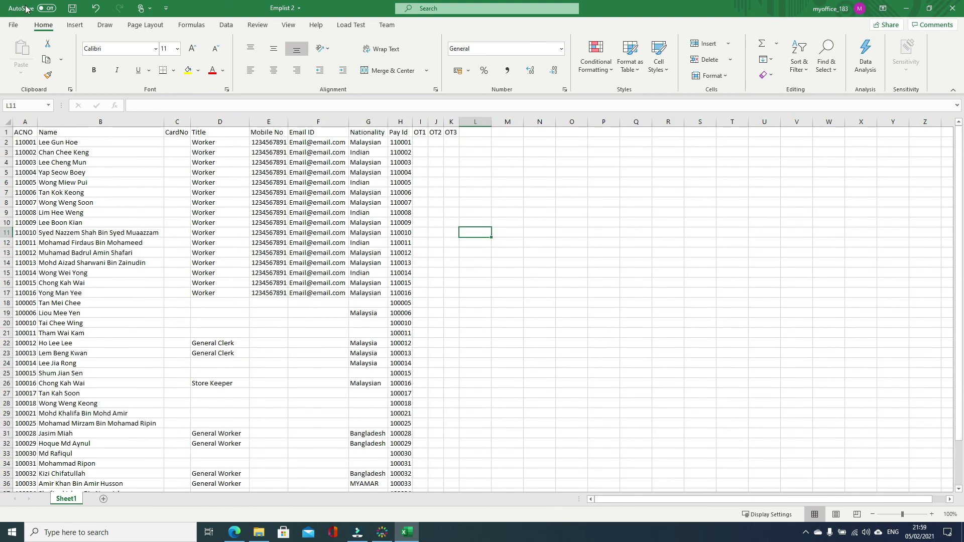
Close Emplist 2 without saving the changes and switch back to CheckTime.
{"action": "left_click", "coordinate": [951, 10]}
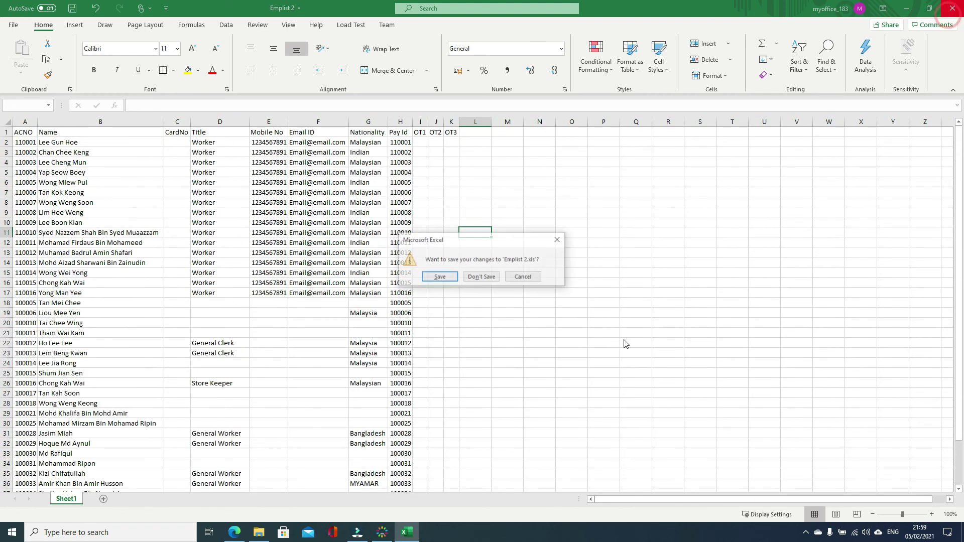
{"action": "left_click", "coordinate": [481, 277]}
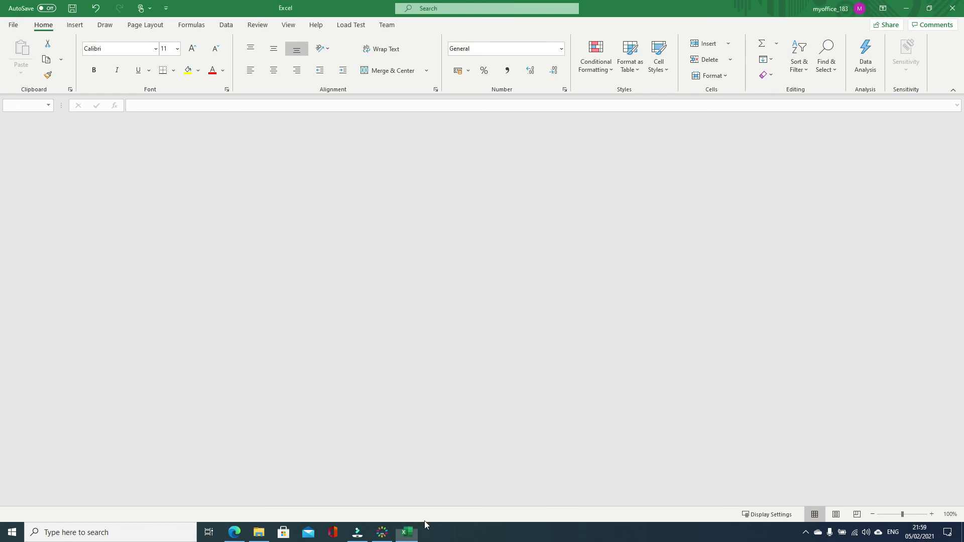
{"action": "left_click", "coordinate": [382, 533]}
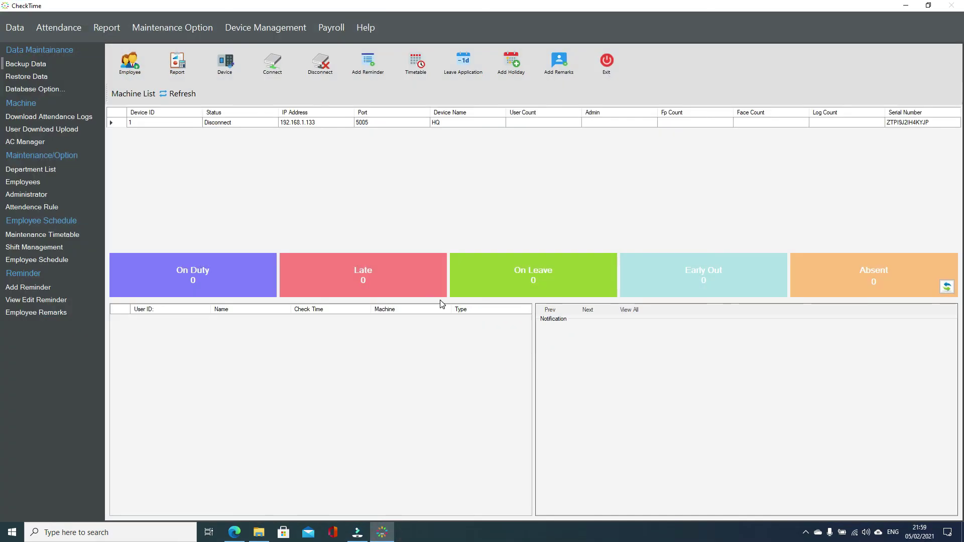